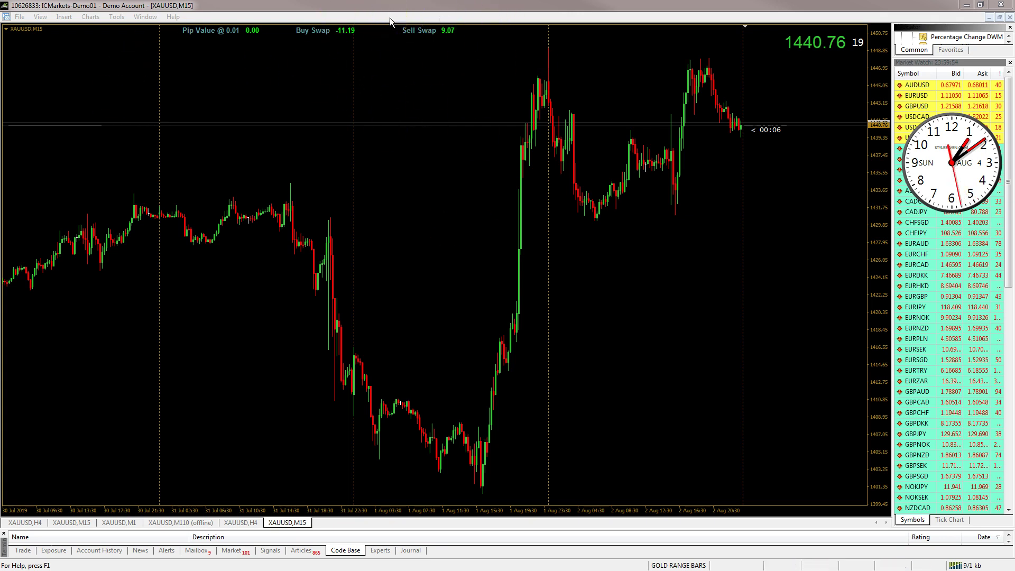
- Bring the MetaTrader 4 trading window into focus
left_click(317, 7)
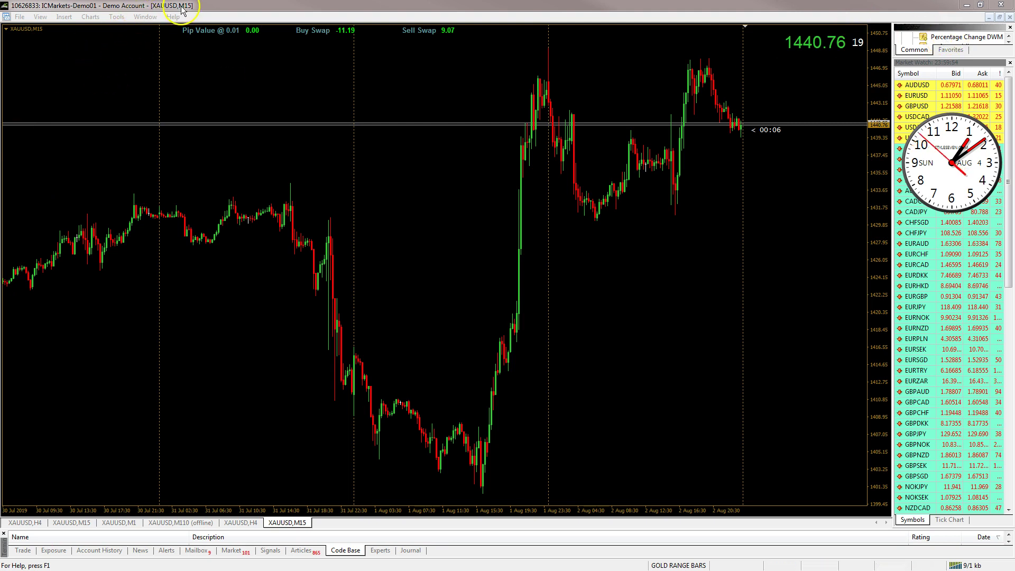
left_click(288, 8)
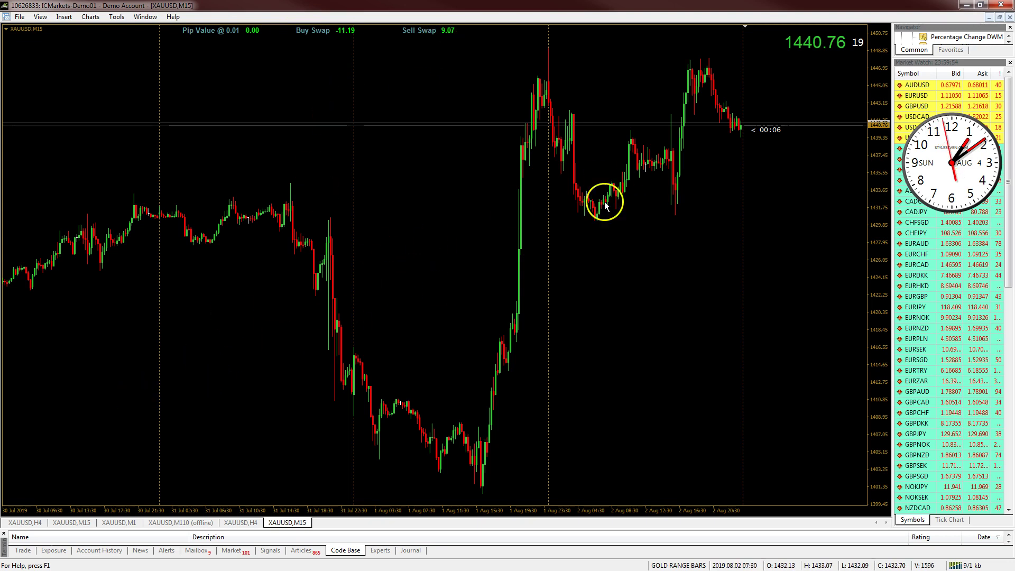
mouse_move(501, 346)
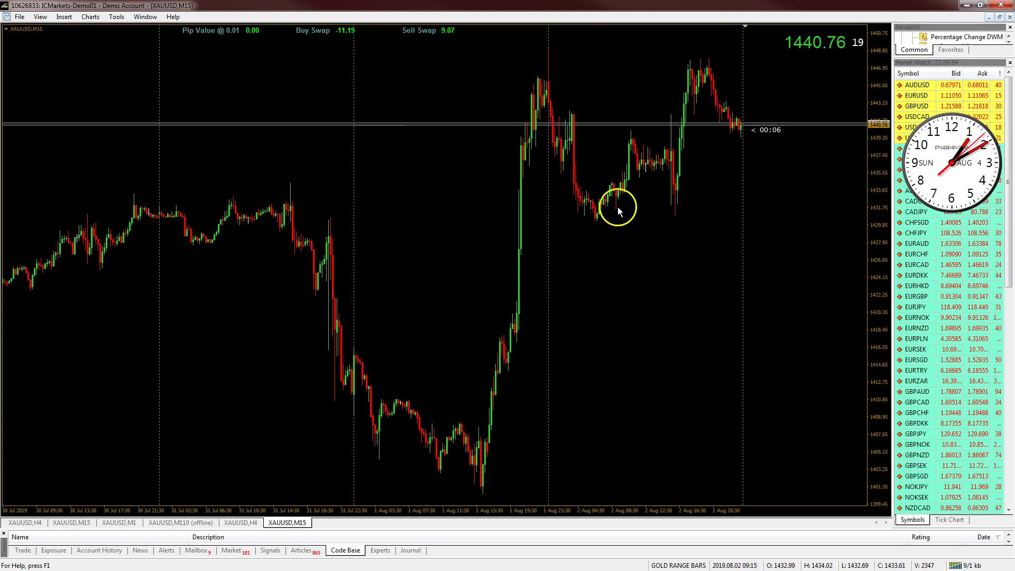
mouse_move(620, 192)
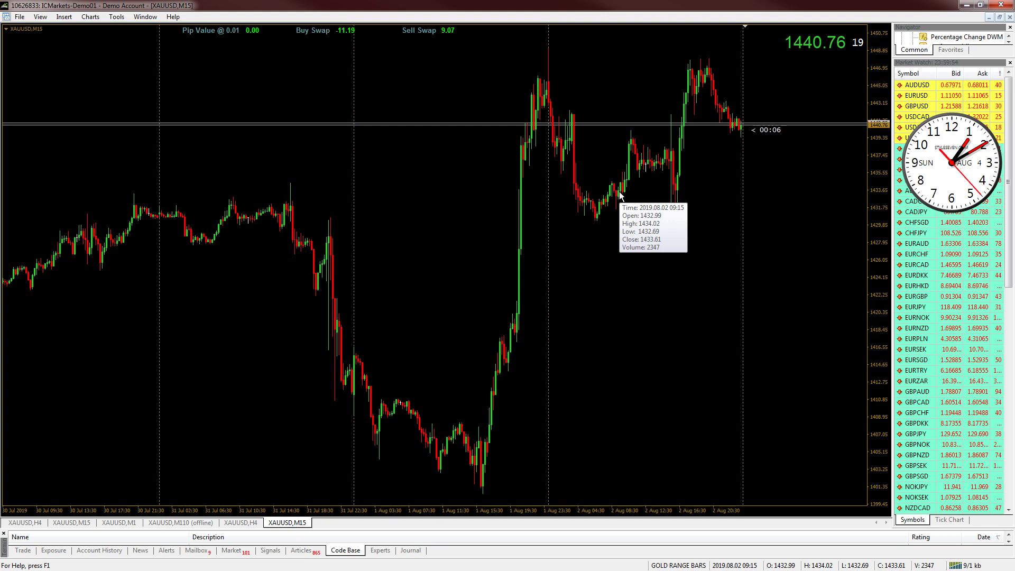
- Enable the Standard and Charts toolbars from View > Toolbars
left_click(41, 17)
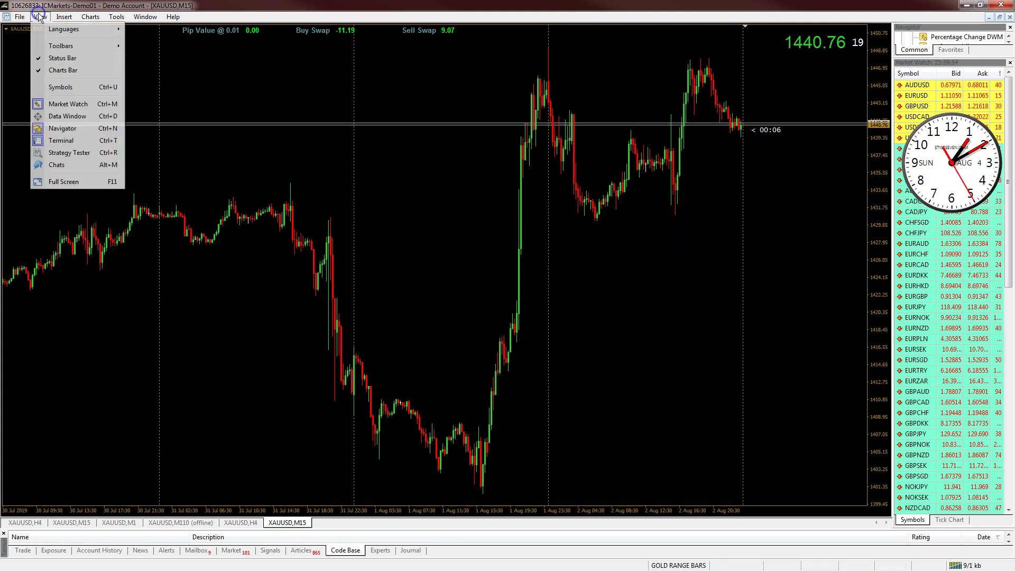
left_click(82, 46)
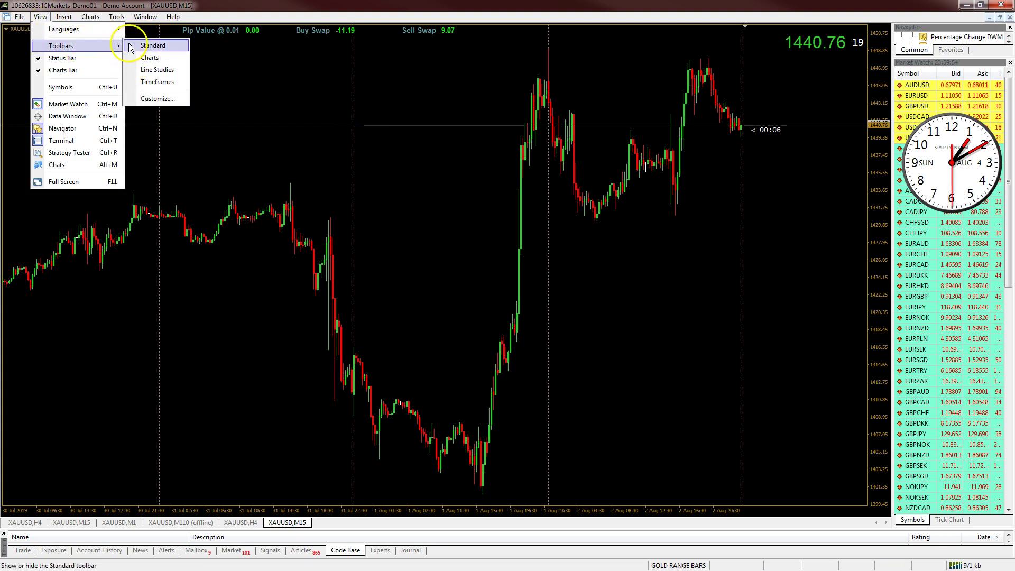
left_click(130, 45)
left_click(40, 17)
left_click(64, 47)
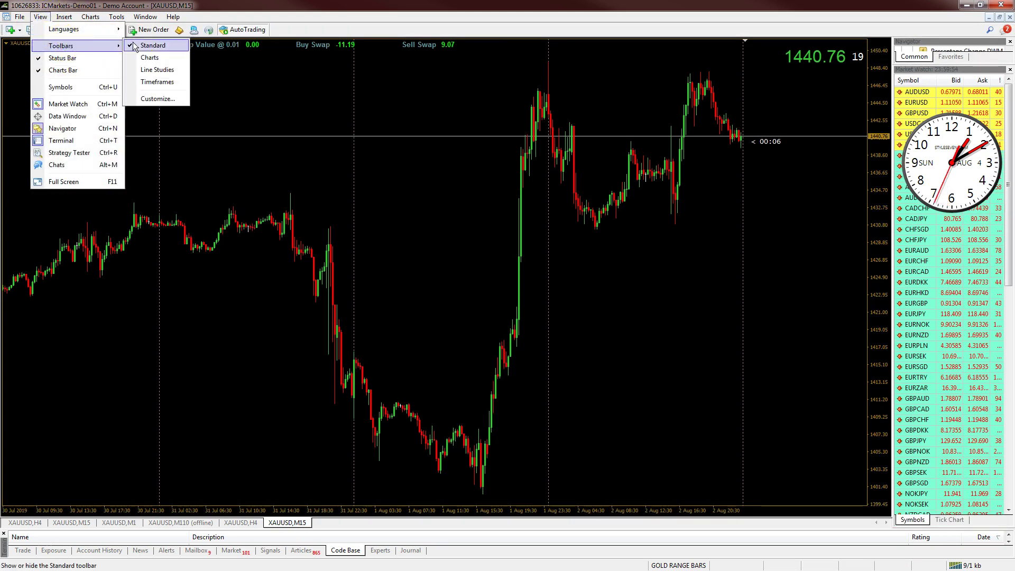
left_click(142, 58)
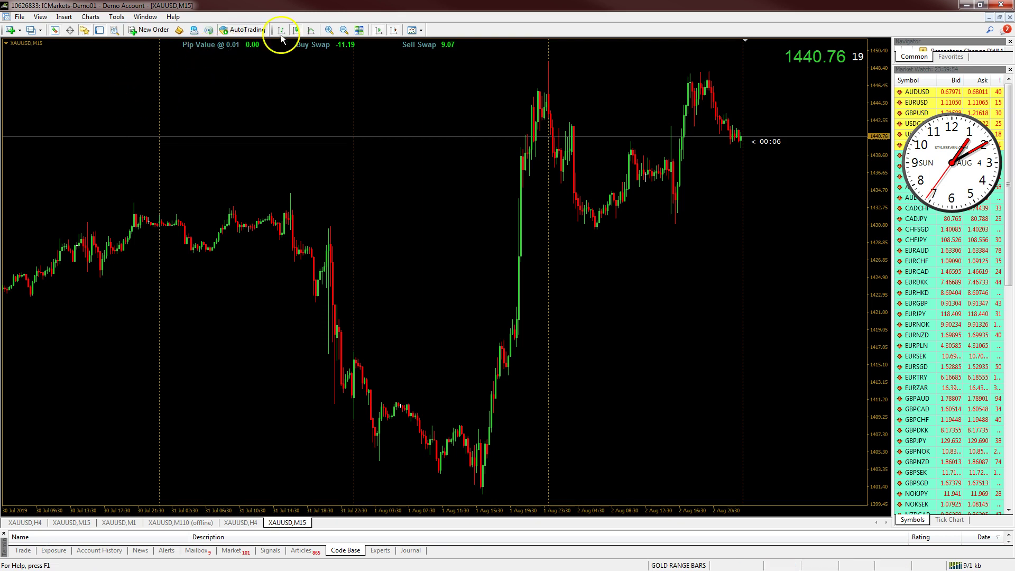
- Enable the Line Studies and Timeframes toolbars as well
left_click(40, 16)
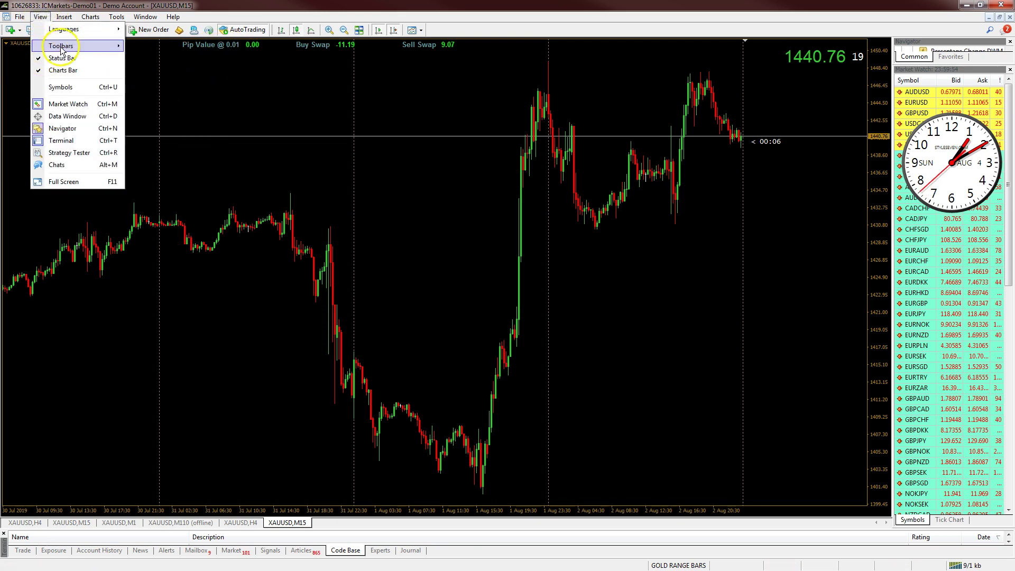
mouse_move(79, 46)
left_click(187, 69)
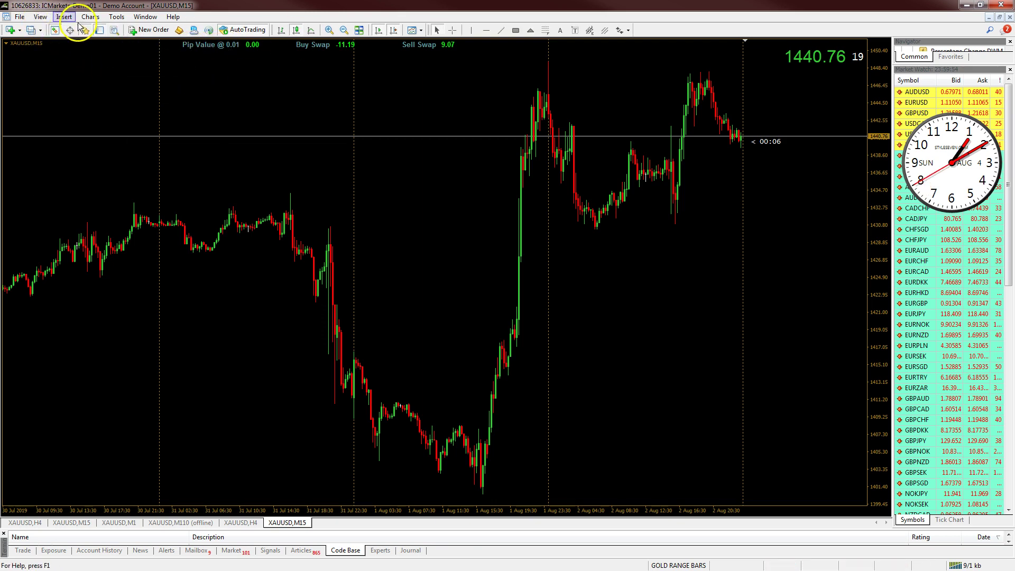
left_click(40, 17)
mouse_move(69, 46)
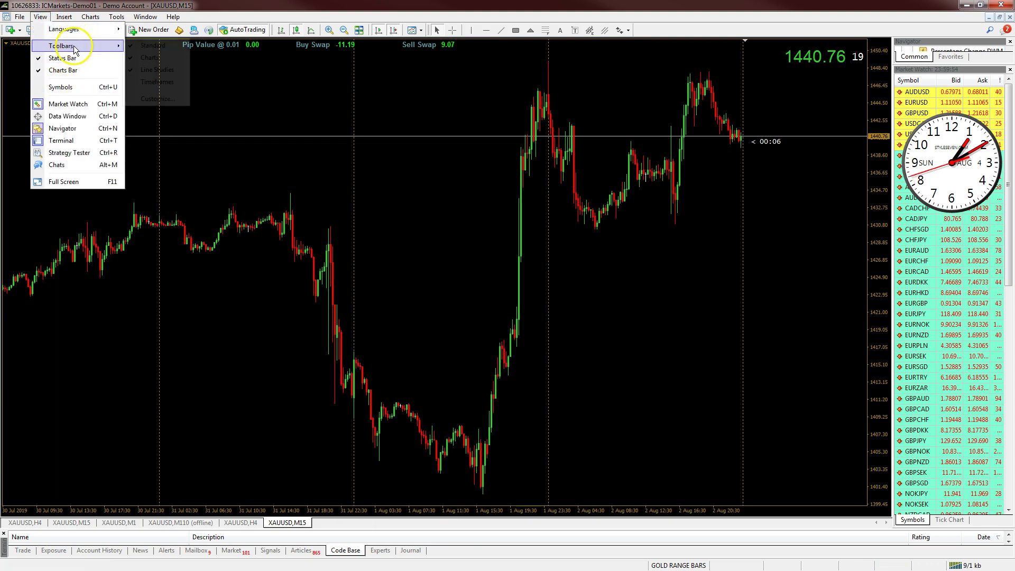
left_click(141, 83)
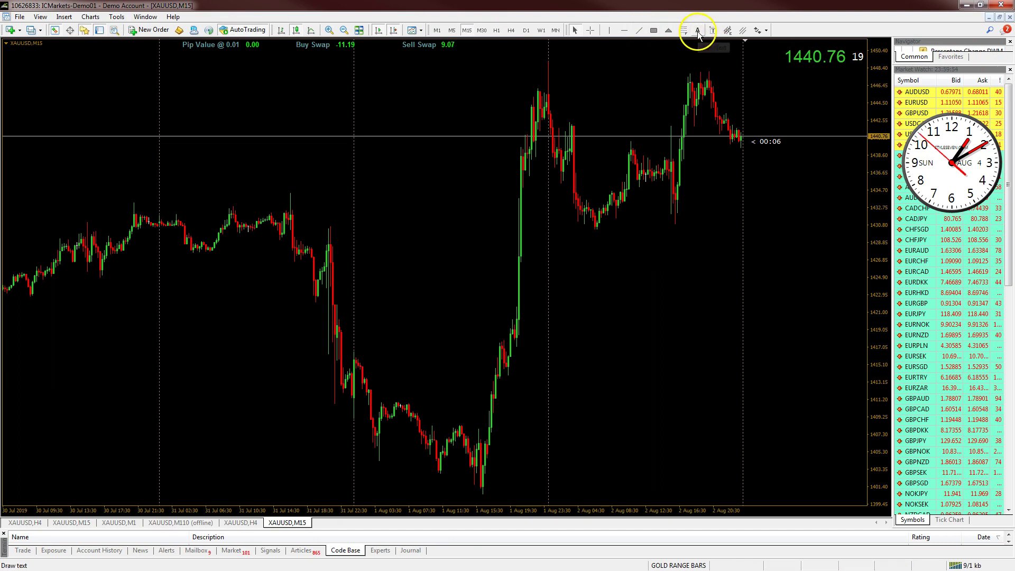
left_click(743, 31)
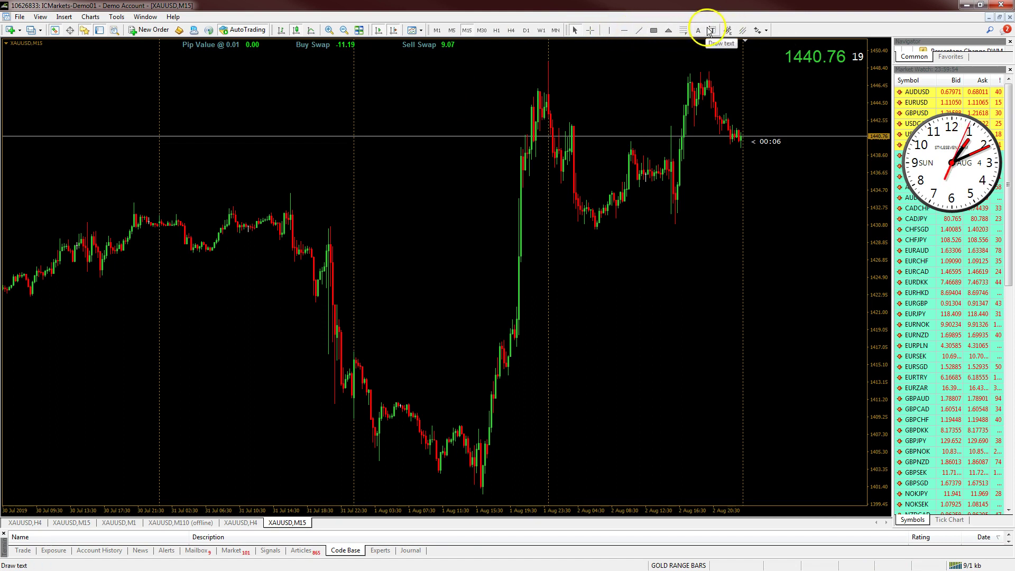
- Open the Line Studies toolbar's Customize dialog and add Trendline by Angle
right_click(650, 28)
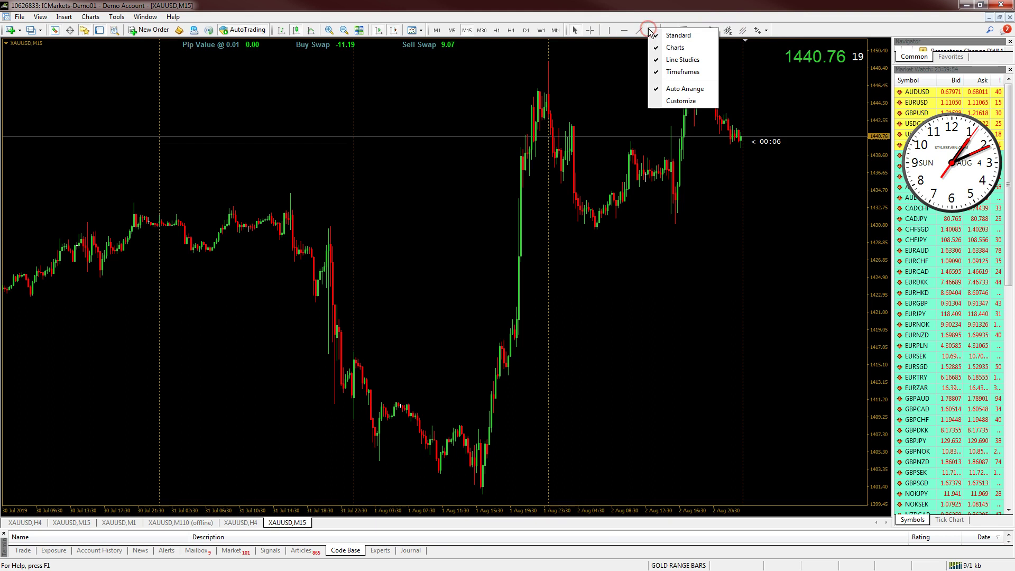
left_click(683, 101)
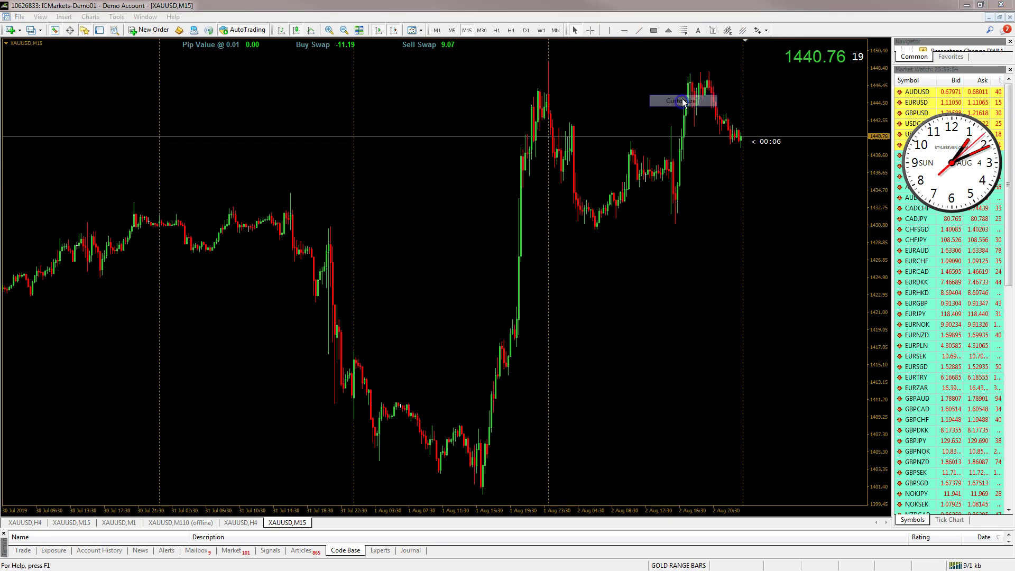
left_click_drag(489, 181, 509, 135)
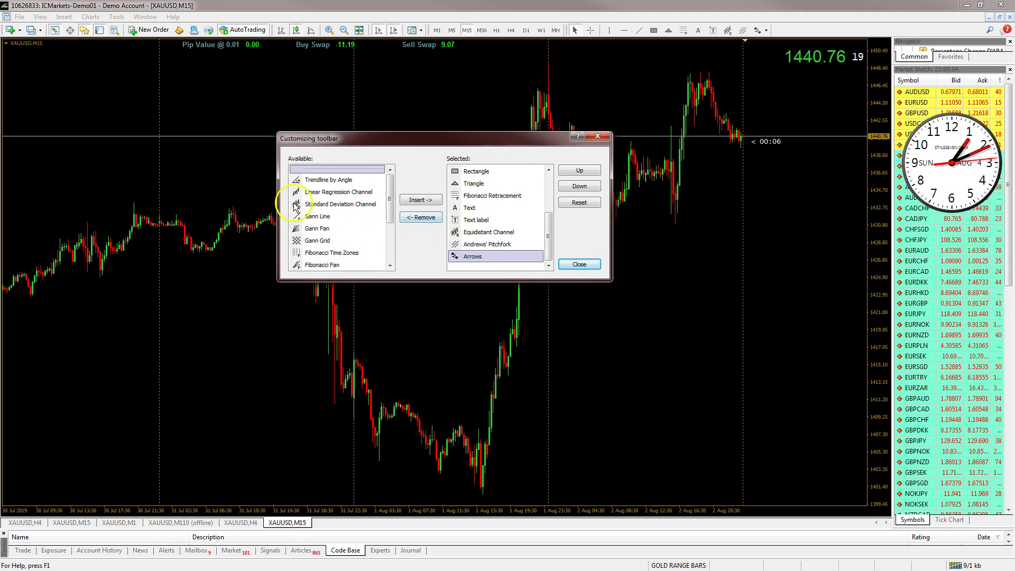
left_click(302, 180)
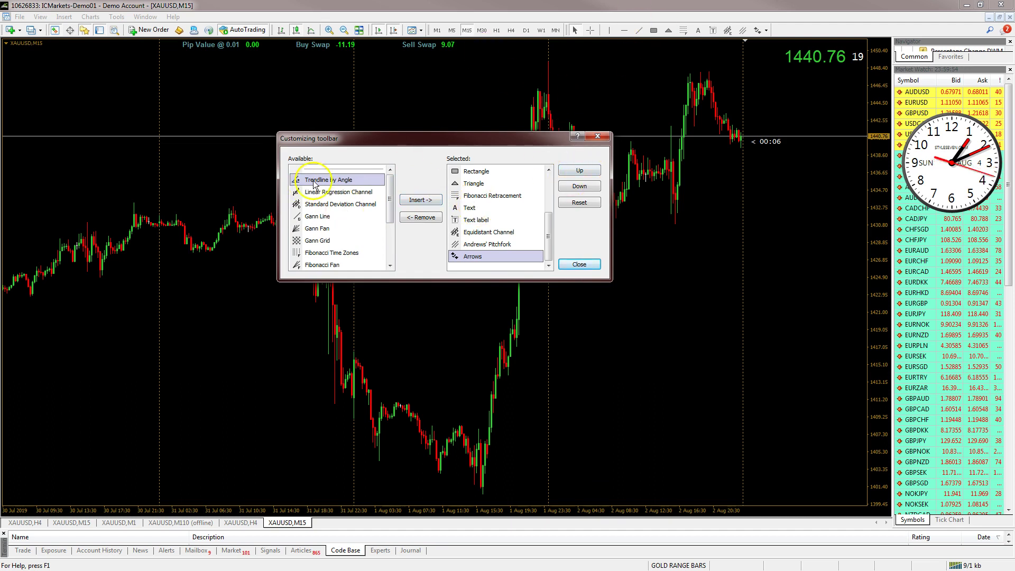
left_click(427, 202)
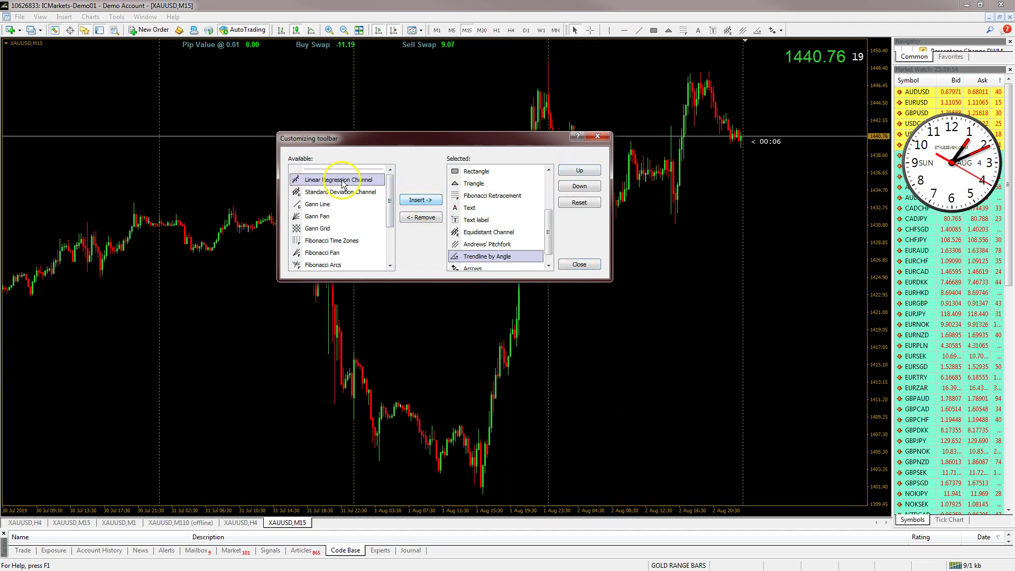
- Move Trendline by Angle below Arrows, then remove it from the toolbar again
left_click(580, 186)
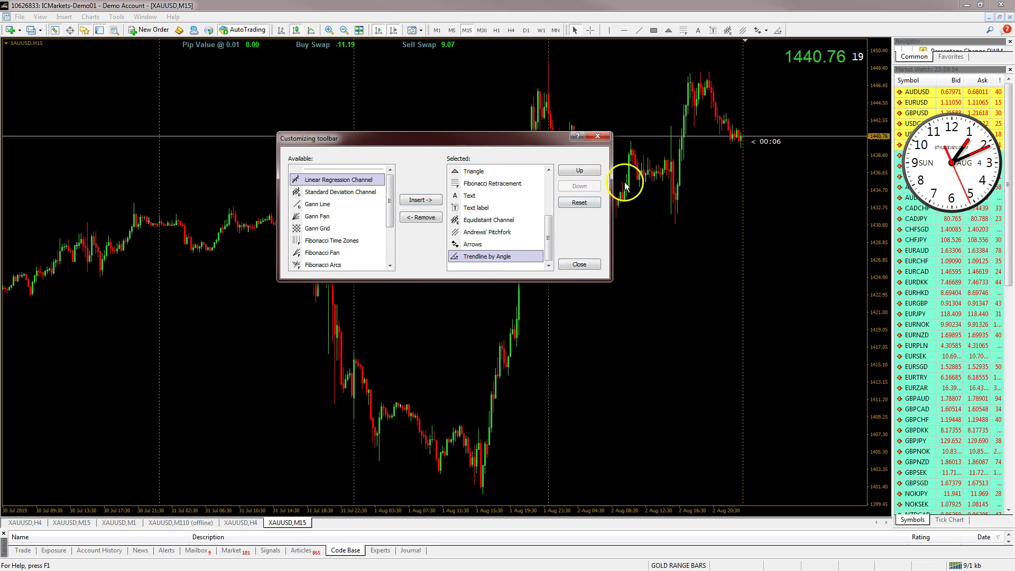
left_click(585, 172)
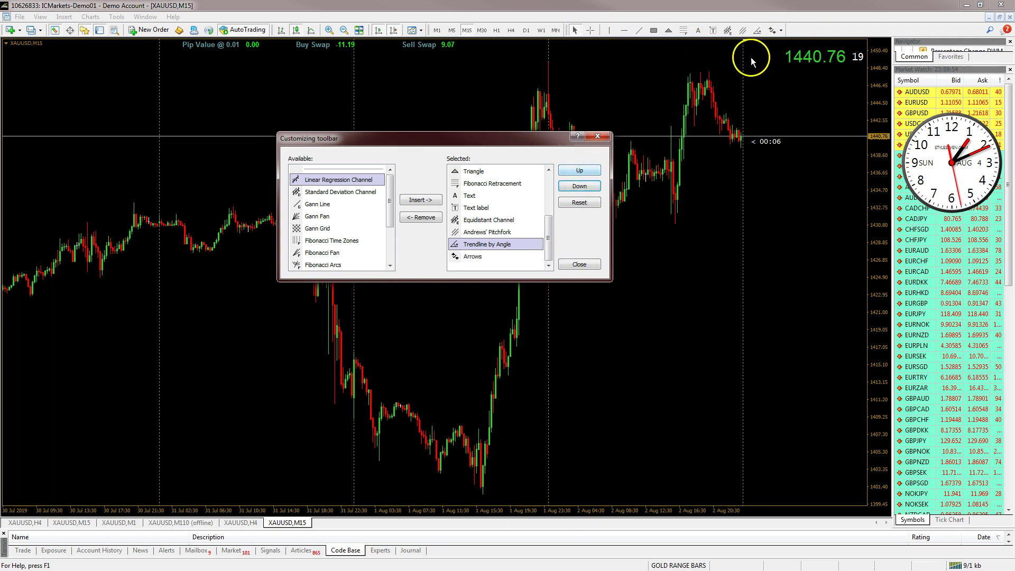
left_click(580, 187)
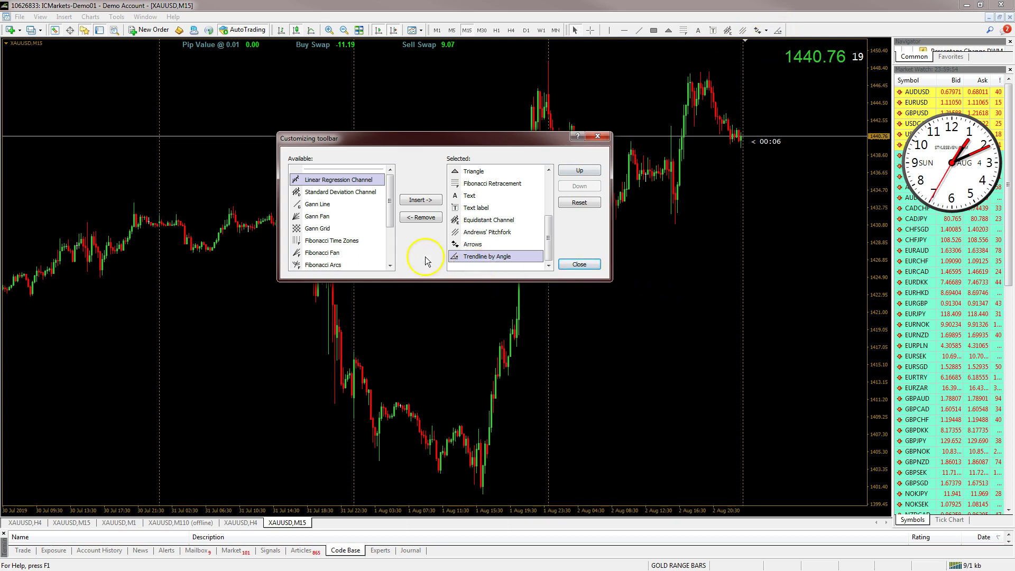
left_click(421, 217)
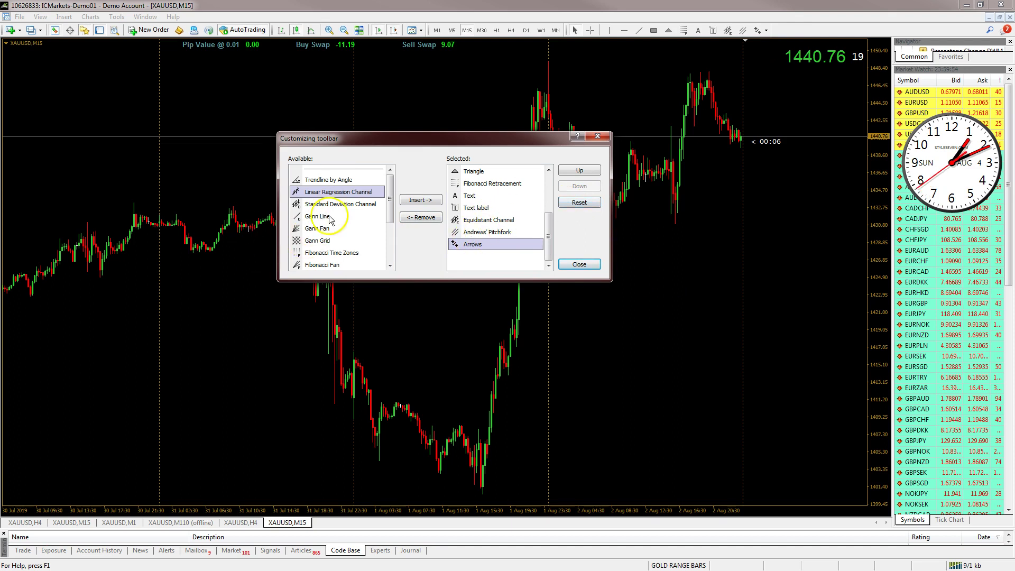
left_click_drag(389, 207, 376, 191)
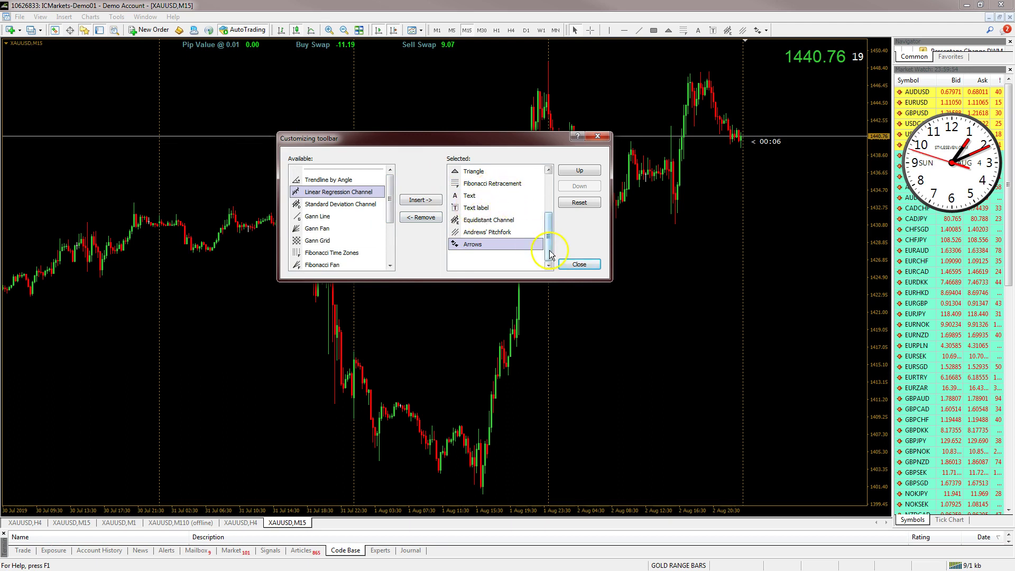
- Remove Equidistant Channel from the Line Studies toolbar and close the dialog
left_click(535, 221)
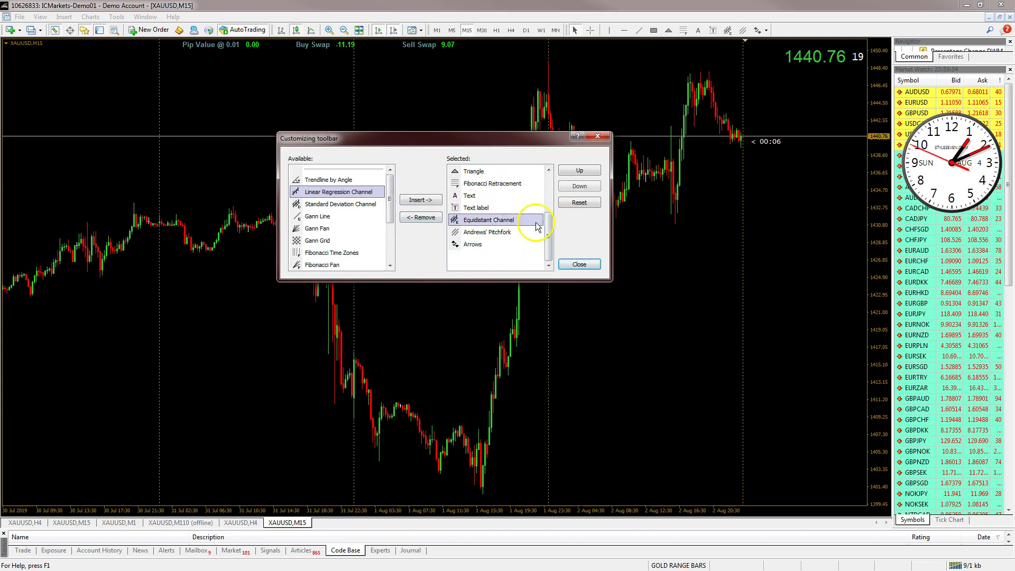
left_click(430, 218)
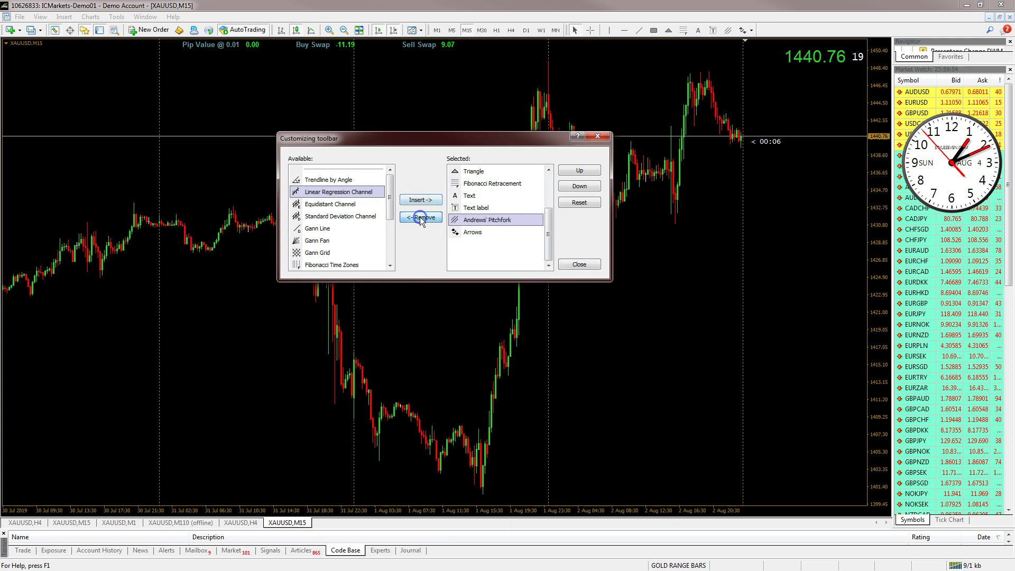
left_click(575, 266)
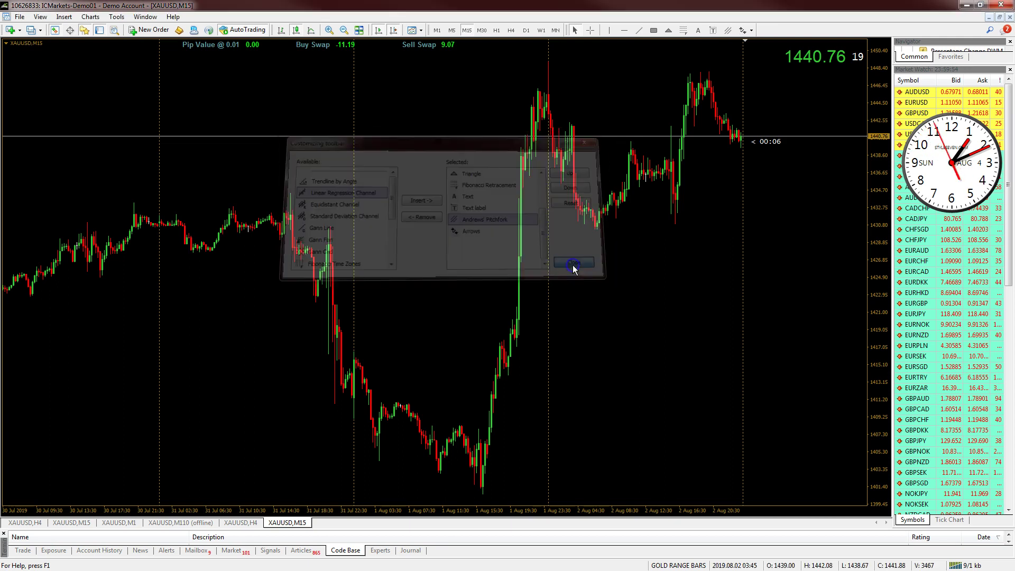
- Insert Indicators and Periods into the Charts toolbar, then open the Periods list (1 Minute–Monthly)
right_click(411, 32)
left_click(434, 107)
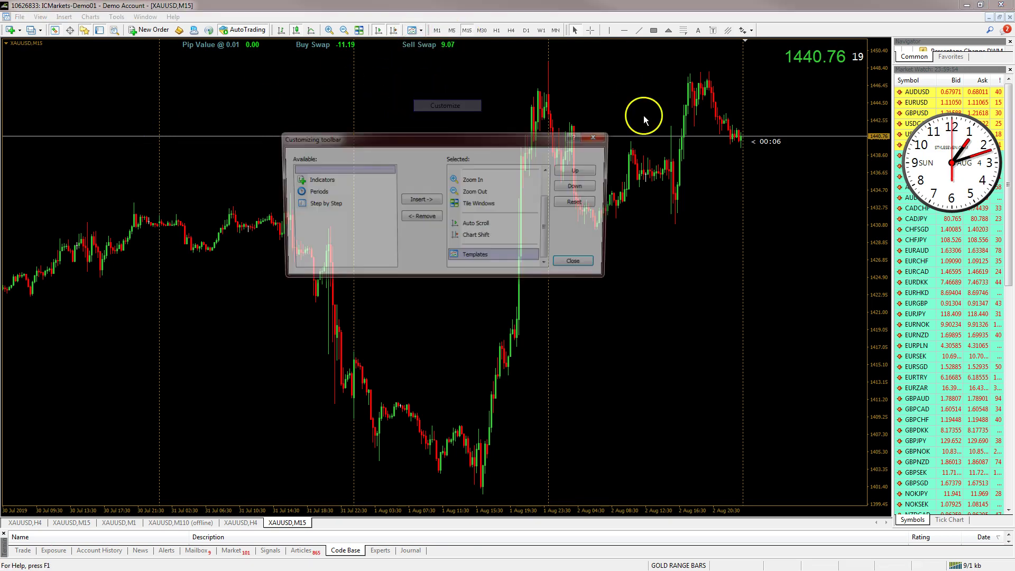
left_click(313, 180)
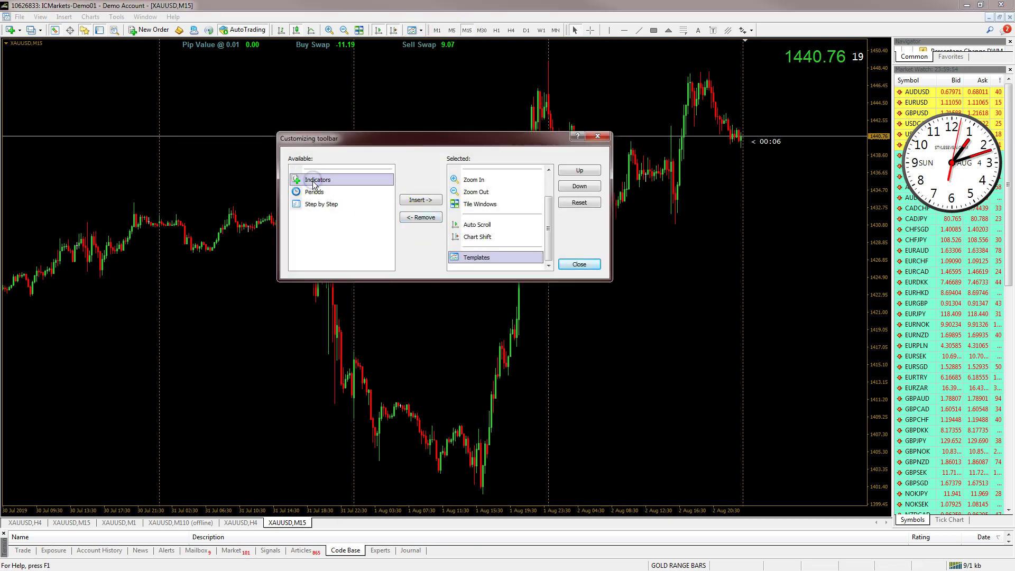
double_click(314, 182)
double_click(315, 181)
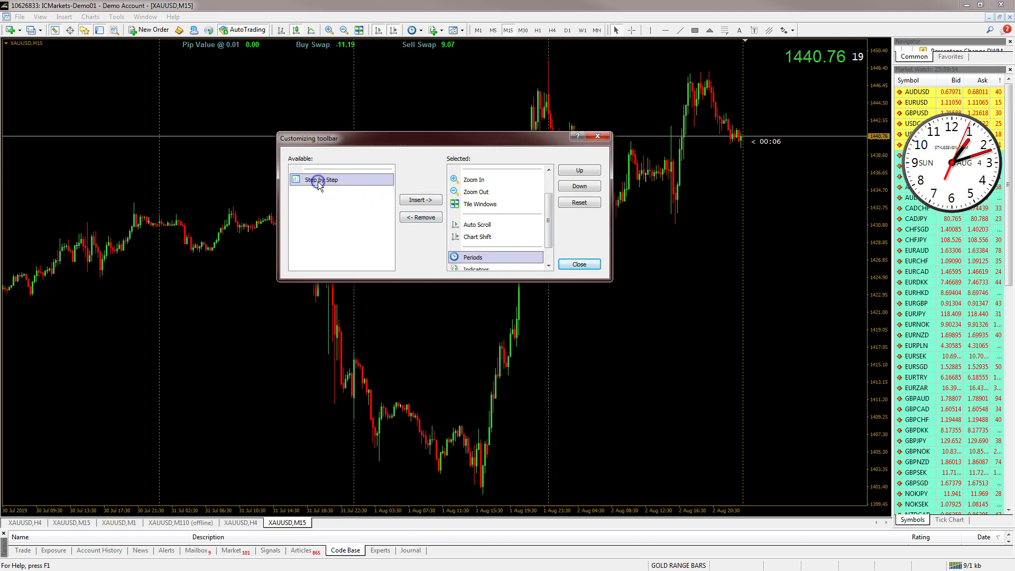
left_click(548, 253)
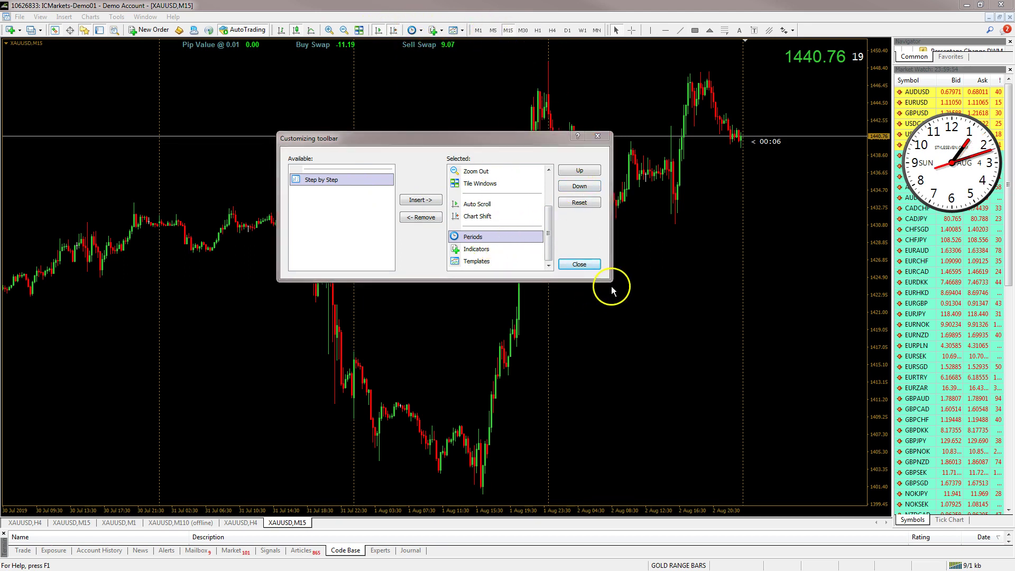
left_click(587, 264)
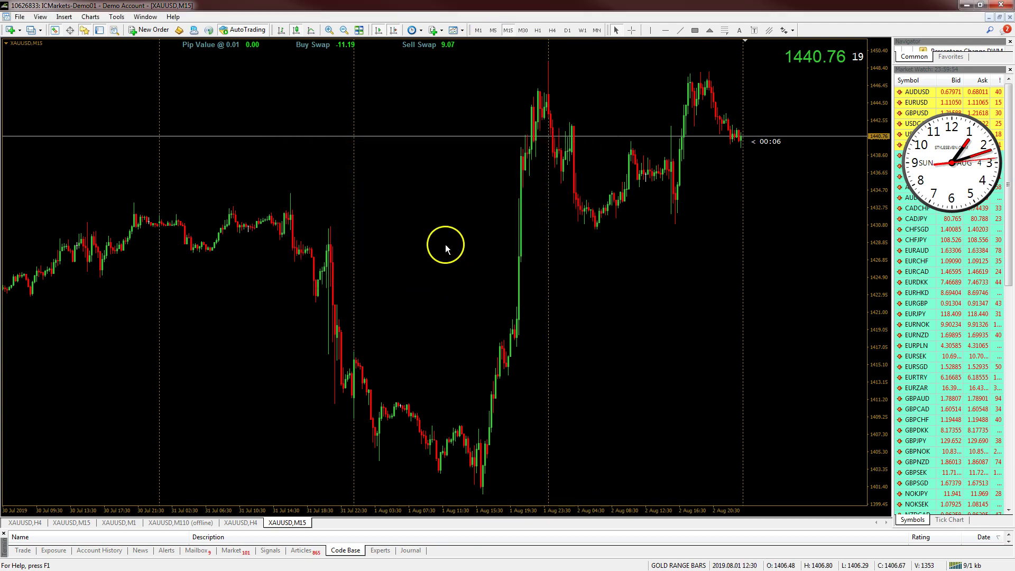
left_click(420, 30)
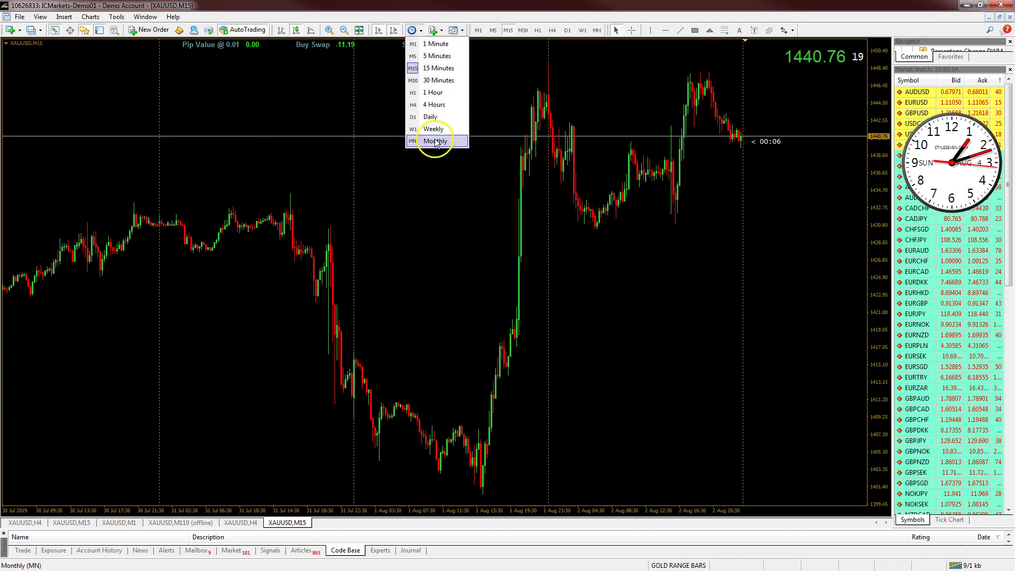
- Dismiss the timeframe list, then remove Indicators and Periods from the Charts toolbar via Customize
left_click(584, 14)
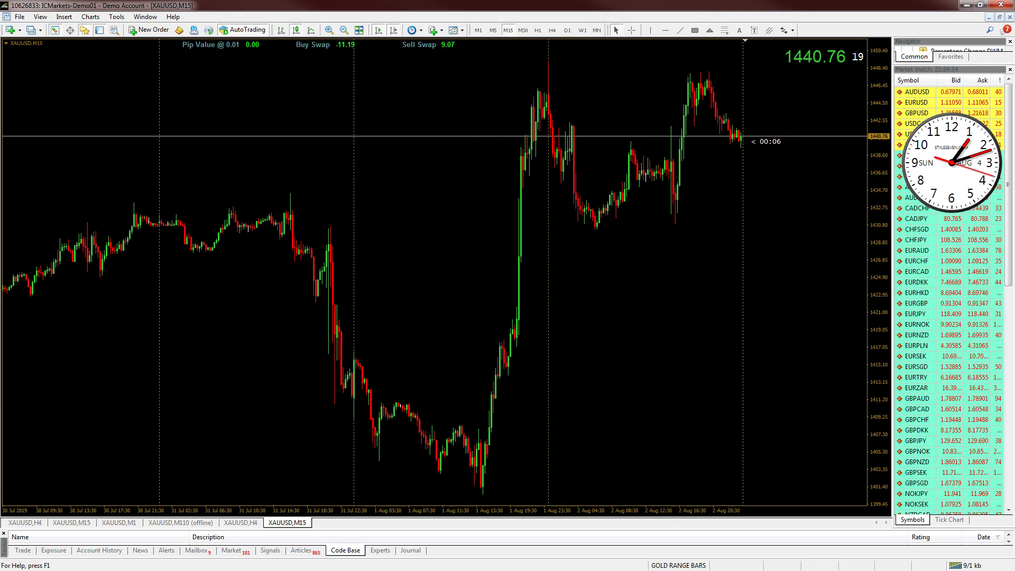
right_click(415, 37)
left_click(459, 104)
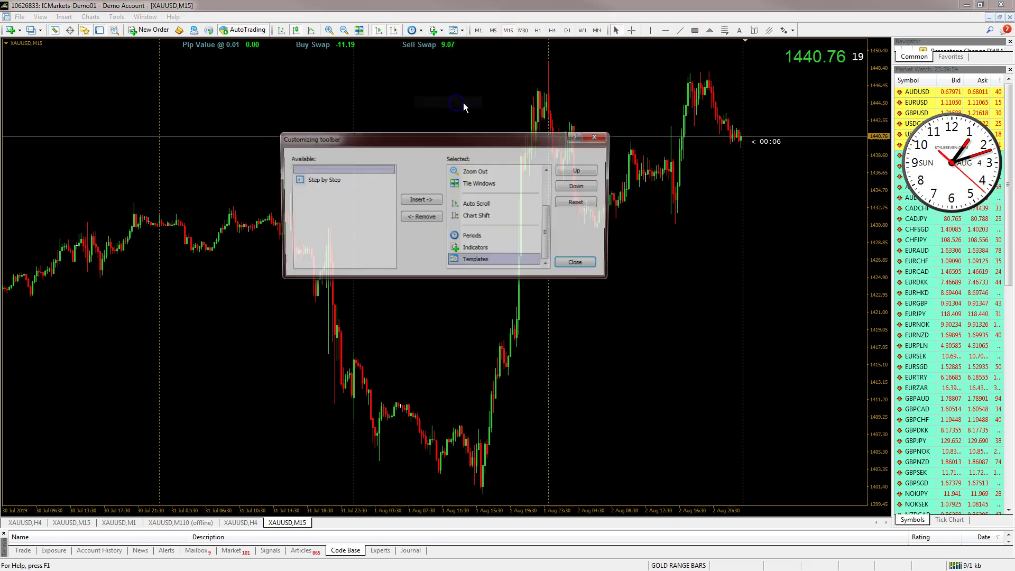
left_click(485, 252)
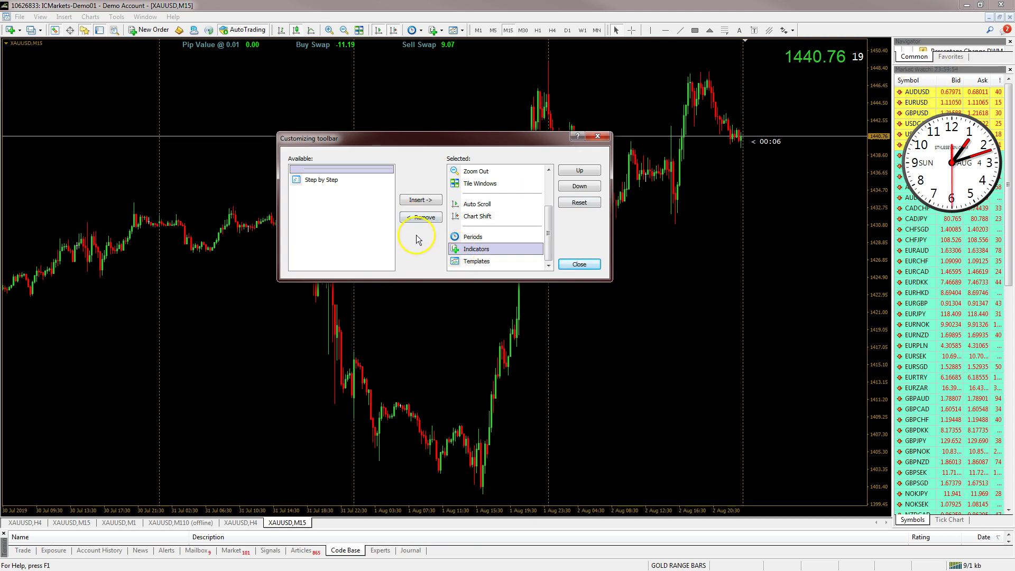
left_click(421, 218)
left_click(473, 237)
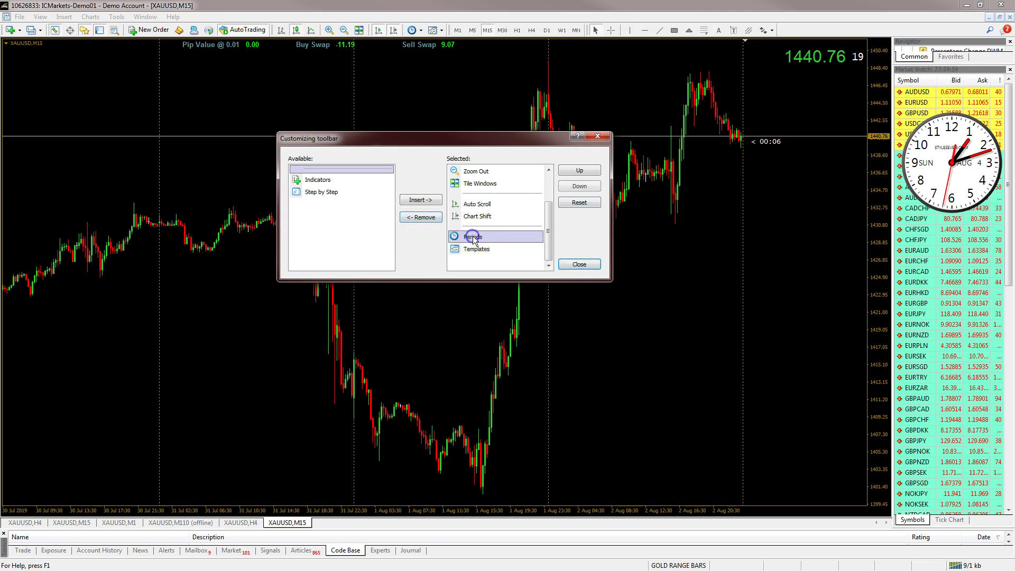
left_click(421, 217)
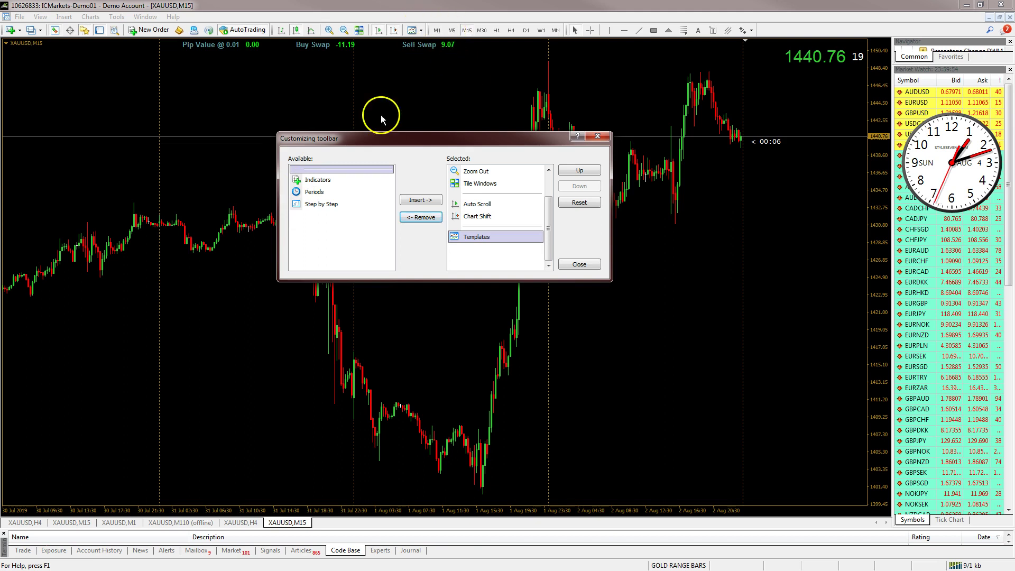
left_click(579, 264)
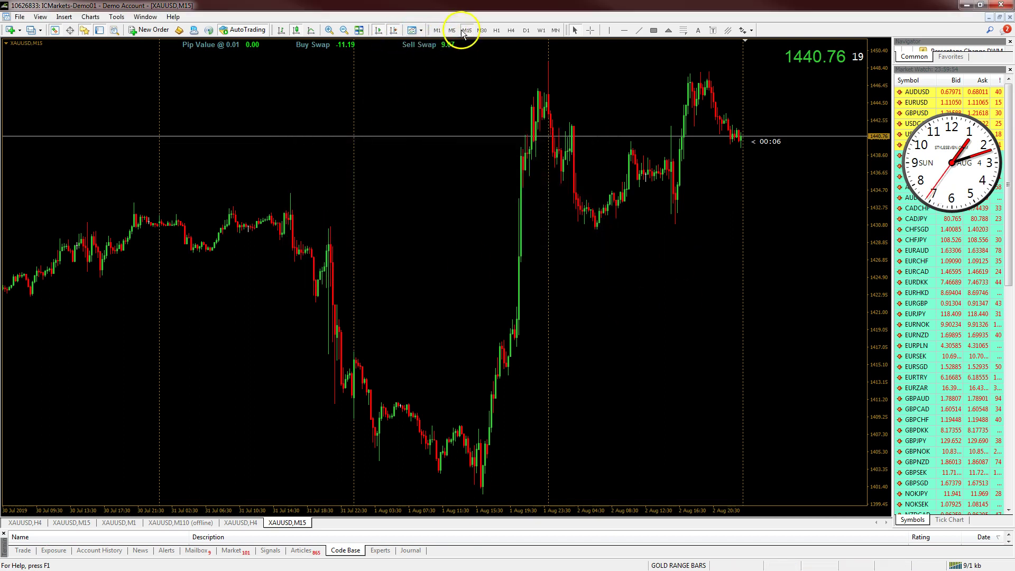
- Customize the Standard toolbar: remove MetaEditor and insert Symbols after New Order
right_click(159, 33)
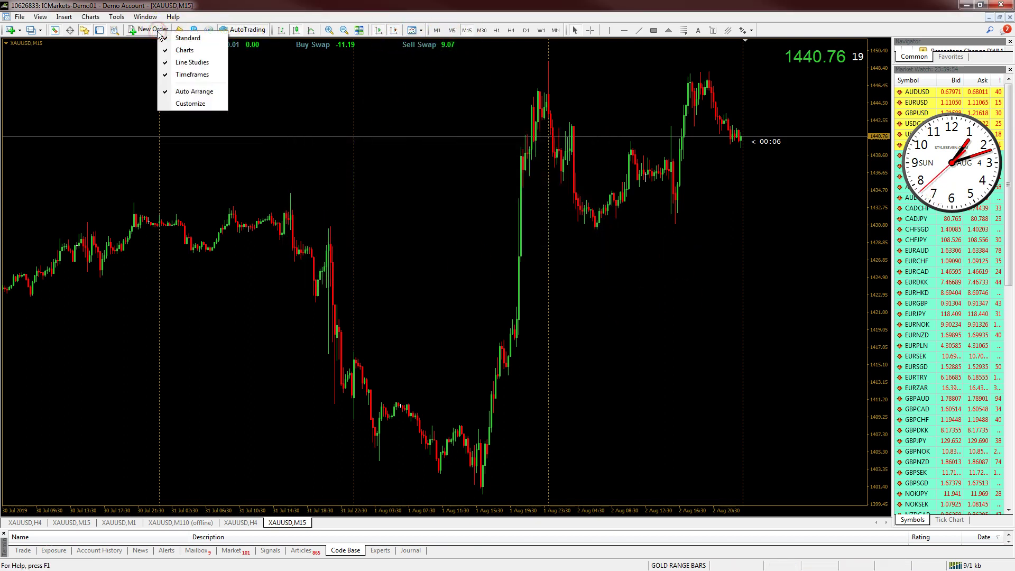
left_click(196, 107)
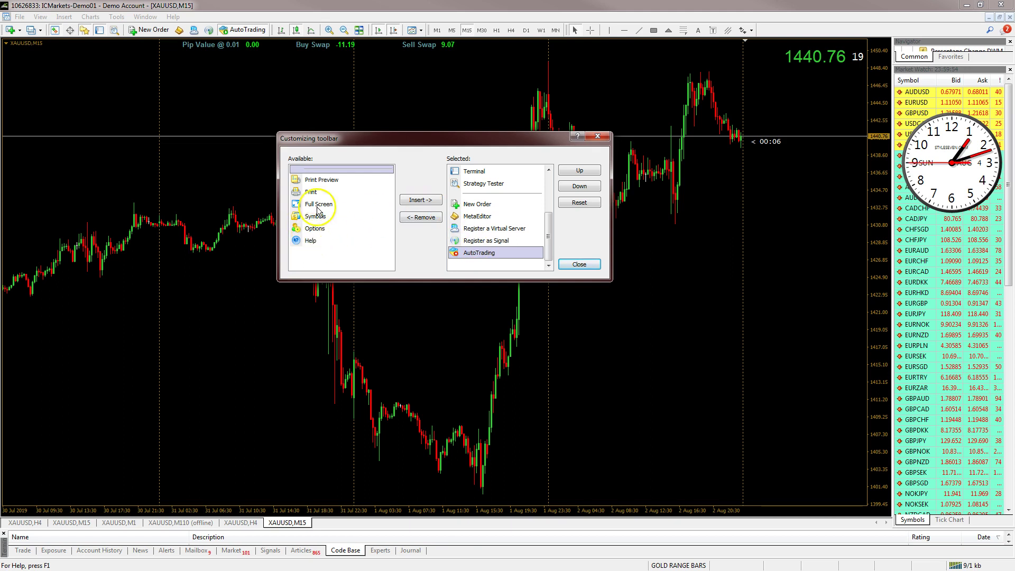
left_click(475, 216)
left_click(421, 218)
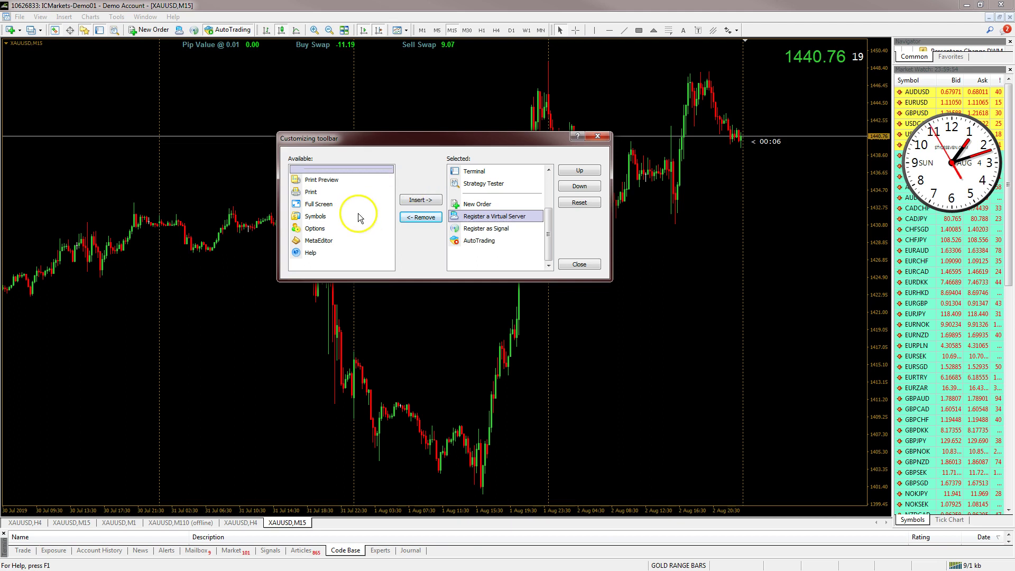
left_click(312, 221)
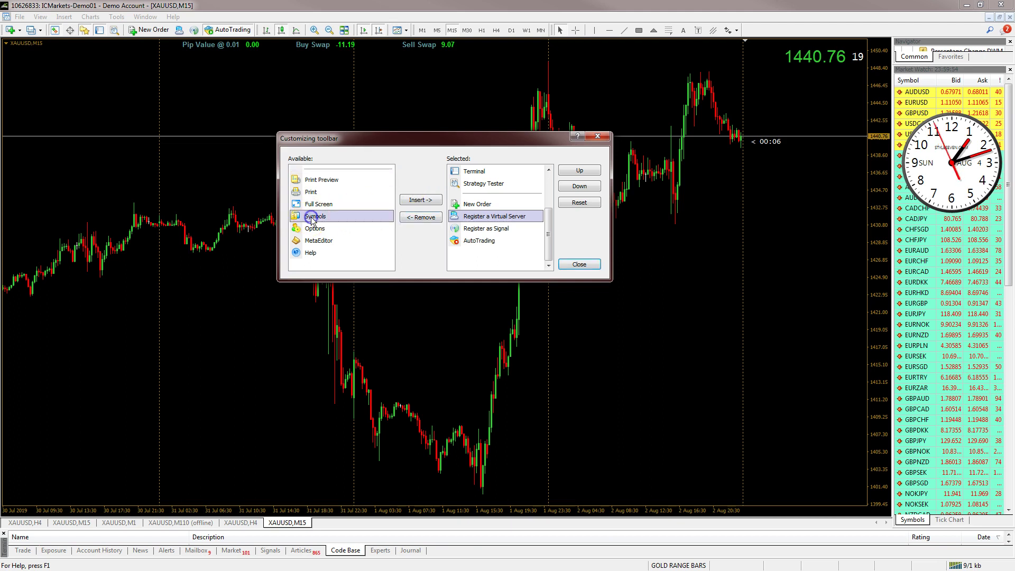
left_click(421, 200)
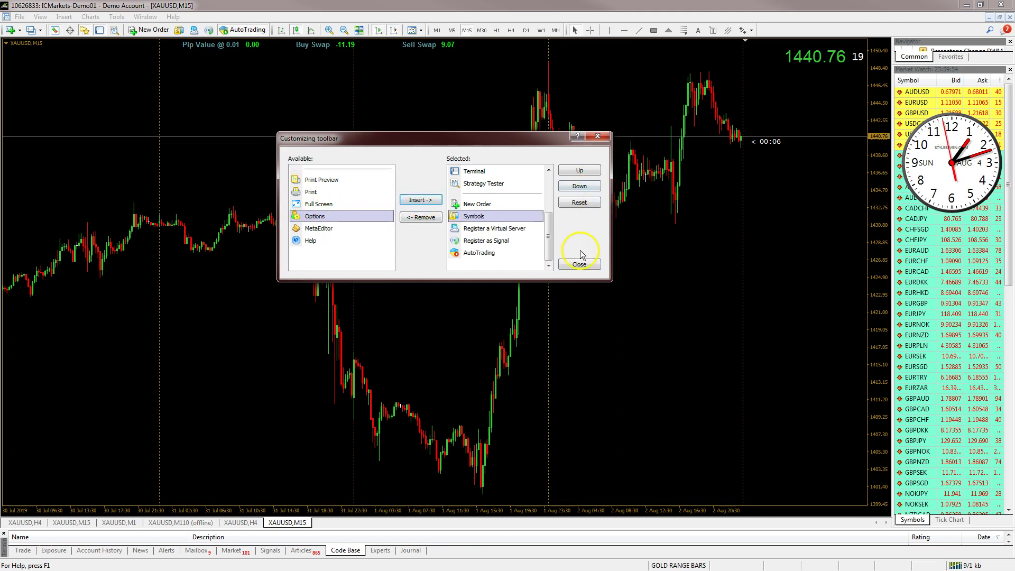
left_click(582, 266)
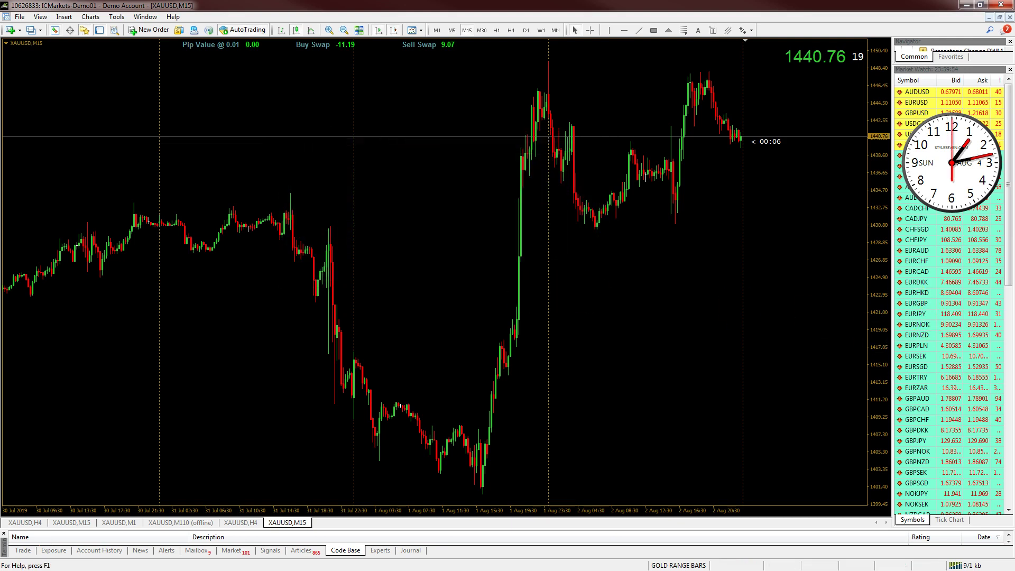
- Open the Symbols dialog and hide XAGEUR and XAGUSD in the Metals group
left_click(179, 31)
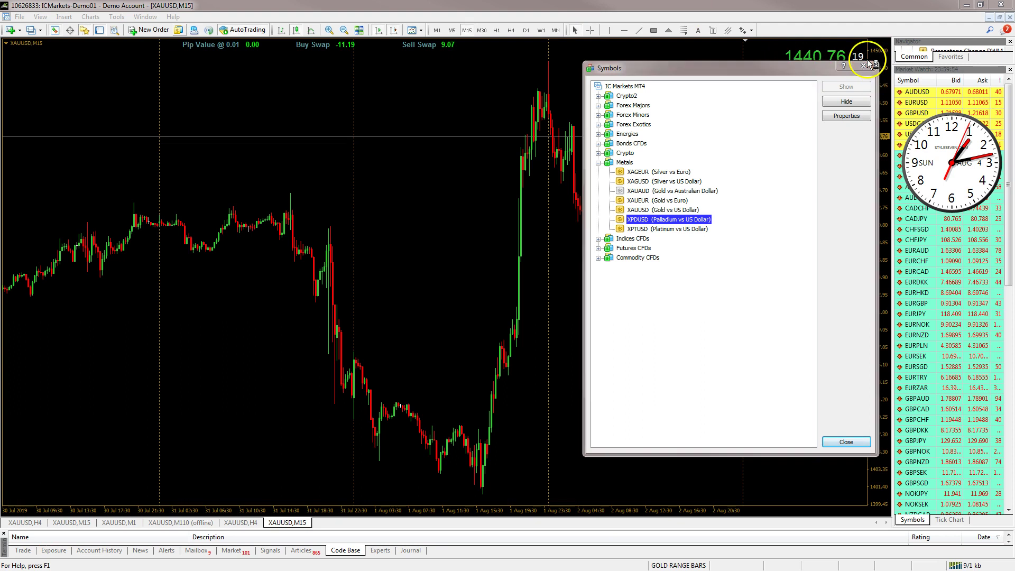
left_click(868, 65)
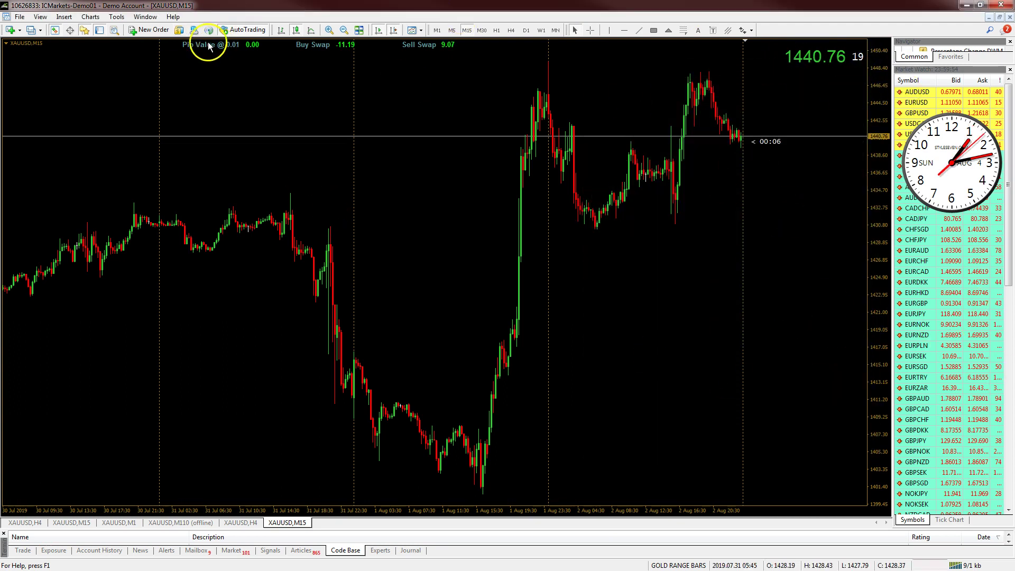
left_click(180, 30)
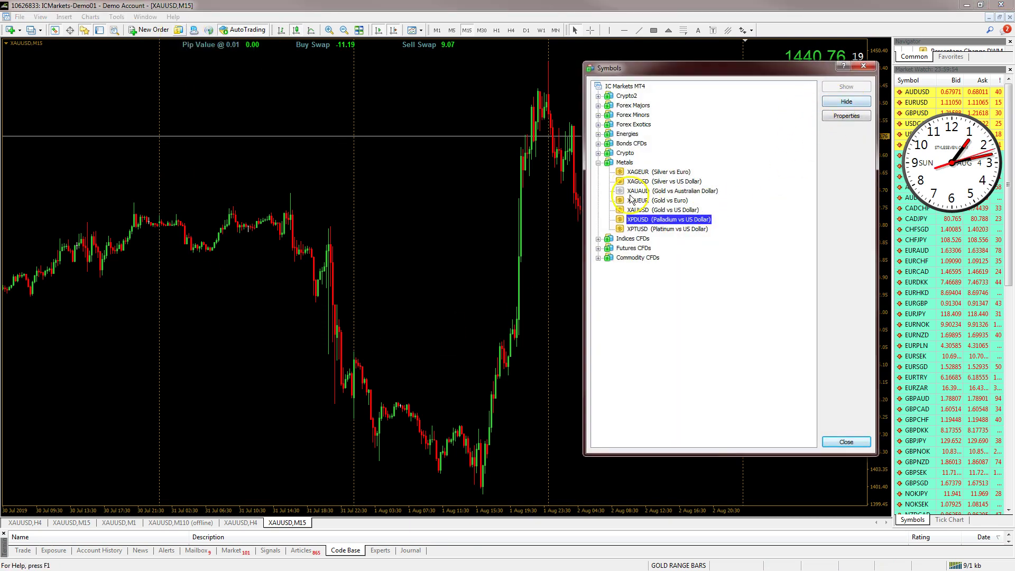
left_click(638, 172)
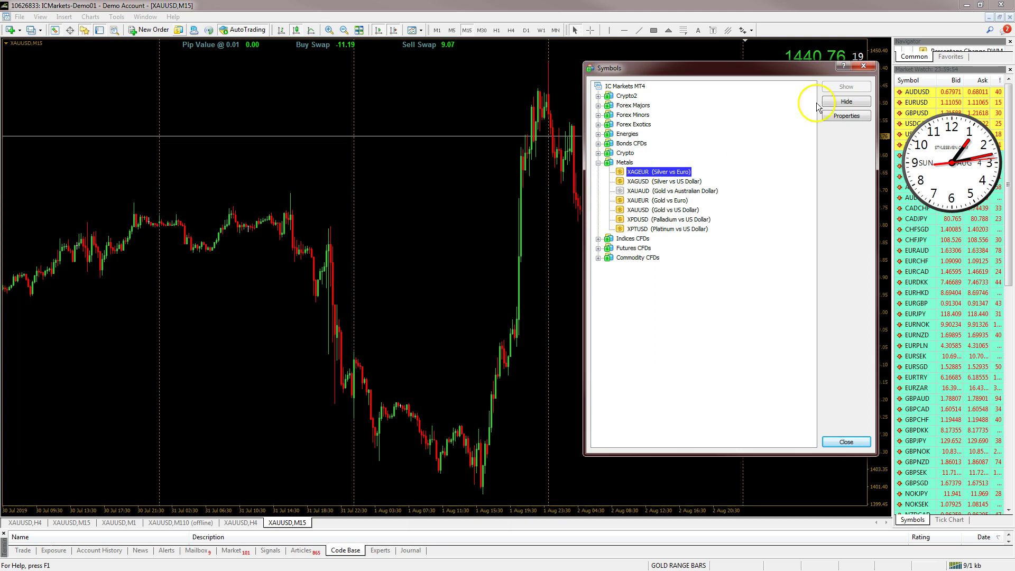
left_click(846, 101)
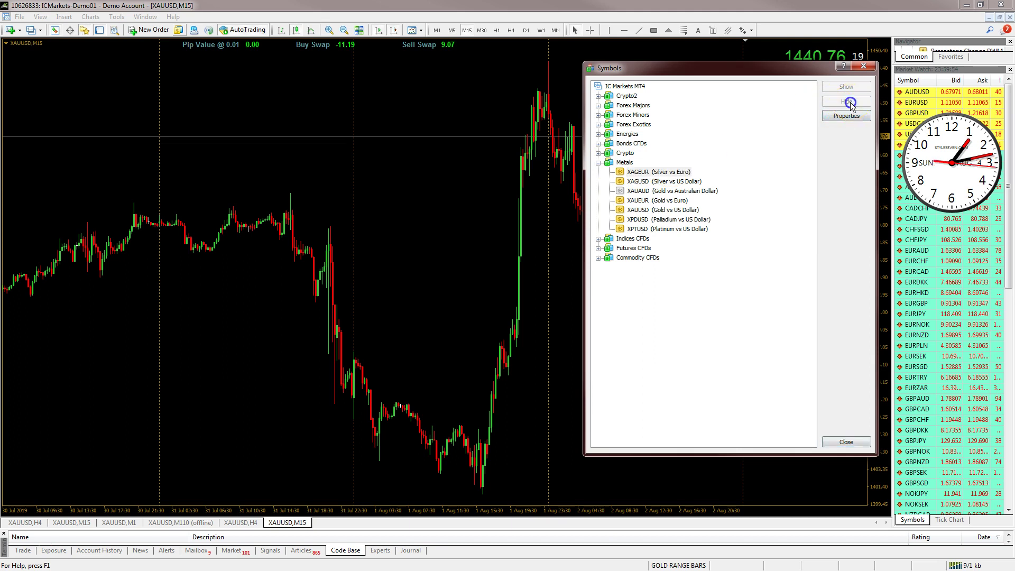
left_click(665, 182)
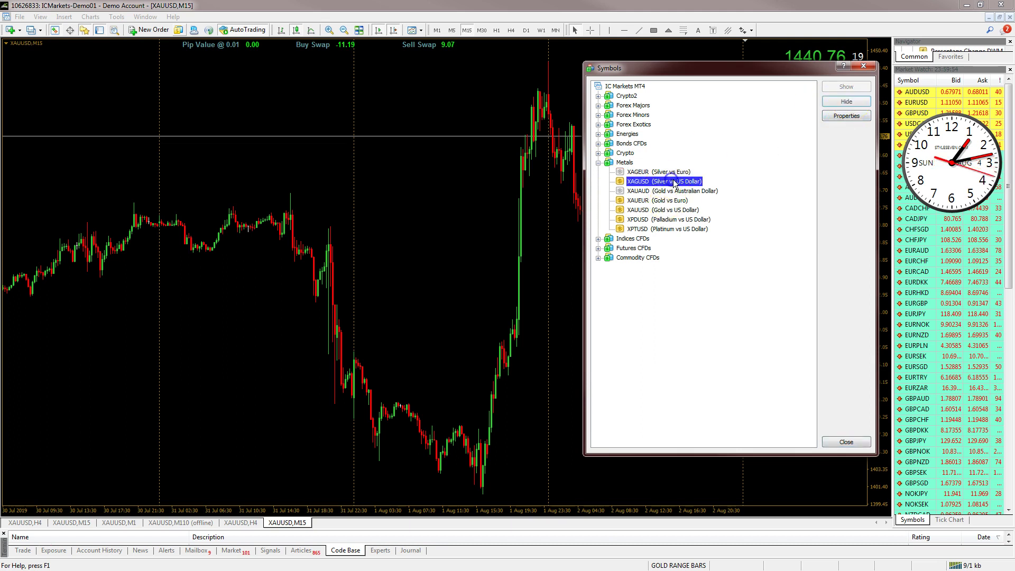
left_click(846, 101)
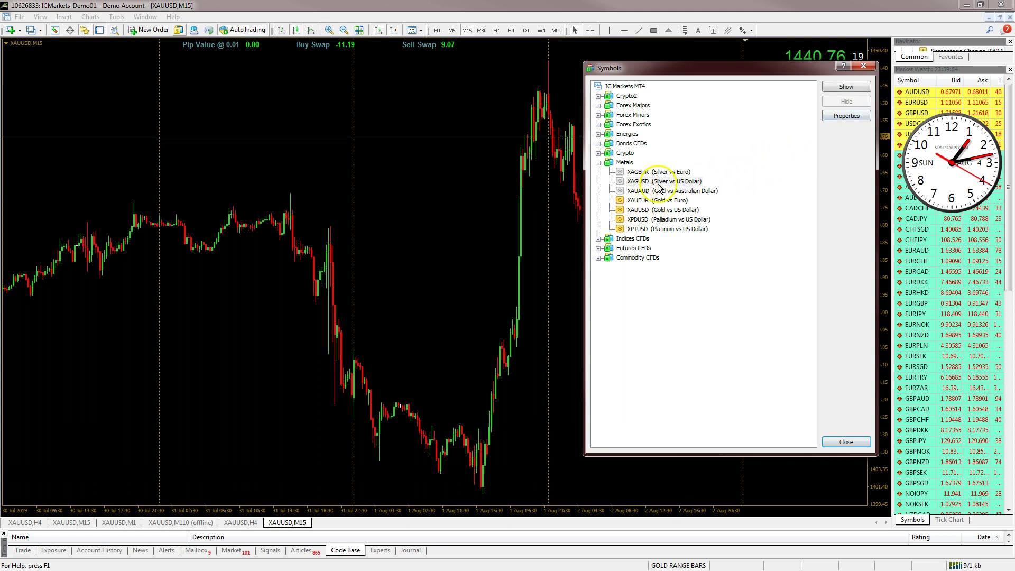
- Hide XPTUSD and XAUEUR too, then close the Symbols dialog
left_click(645, 230)
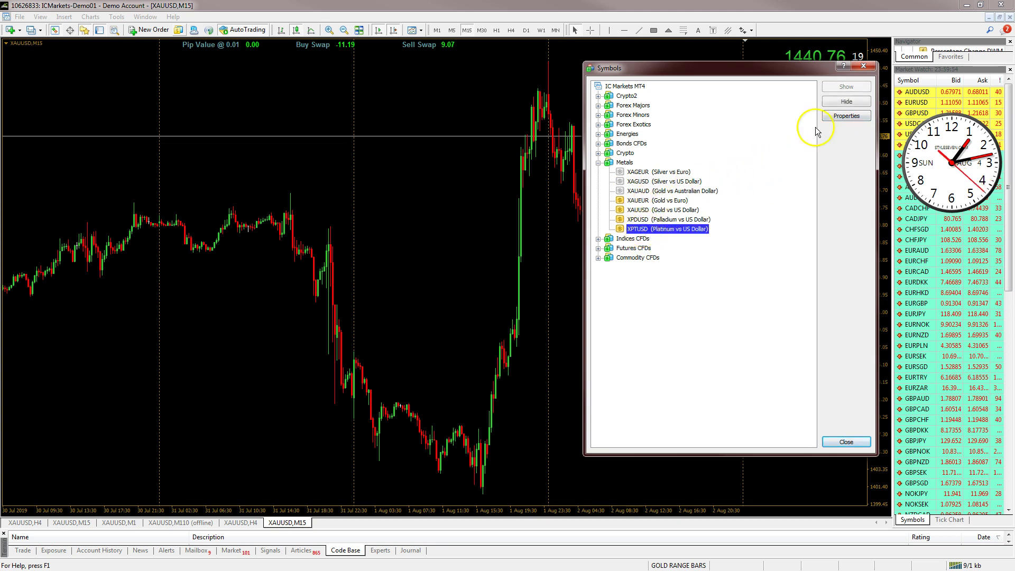
left_click(853, 103)
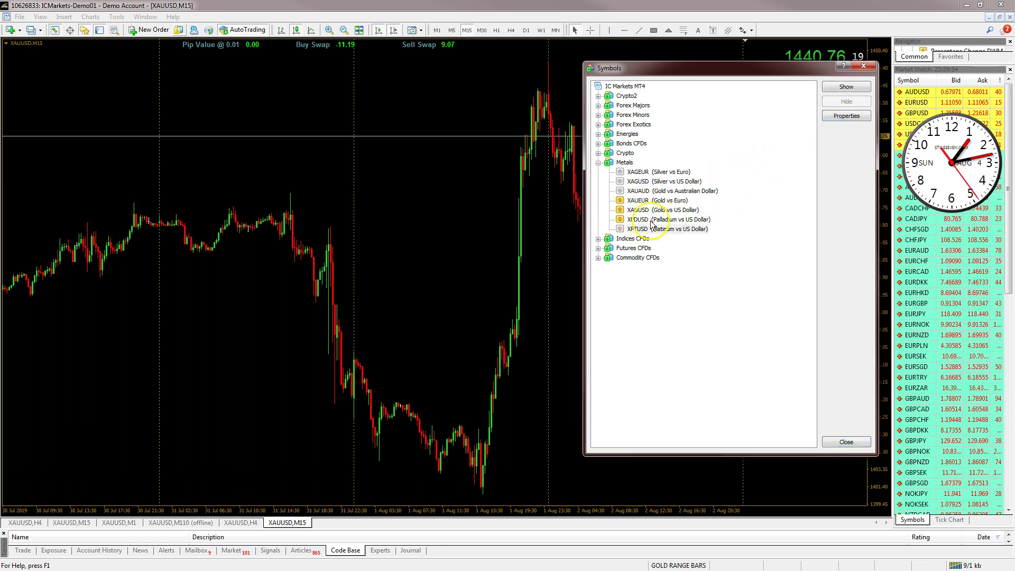
left_click(639, 201)
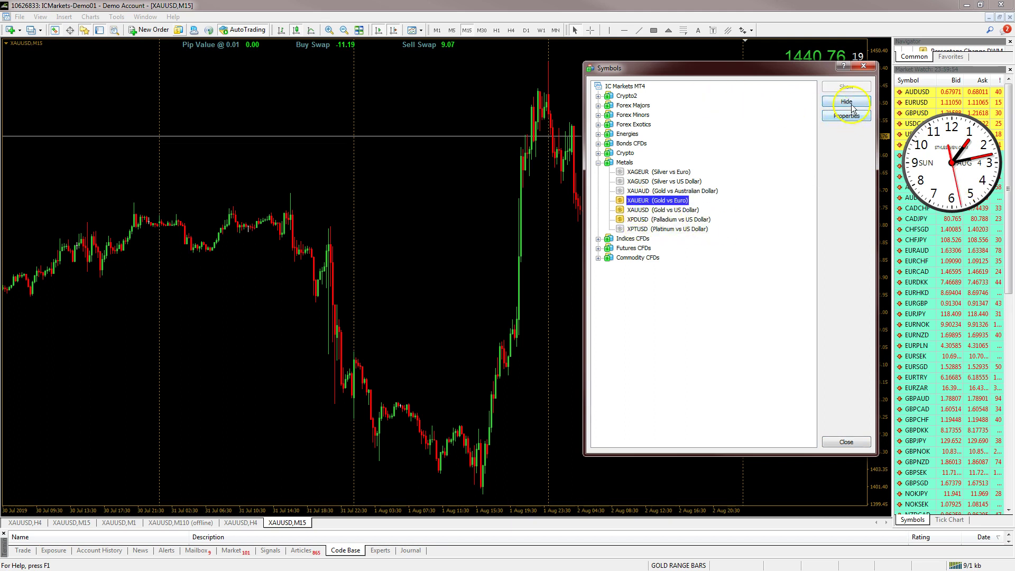
left_click(852, 104)
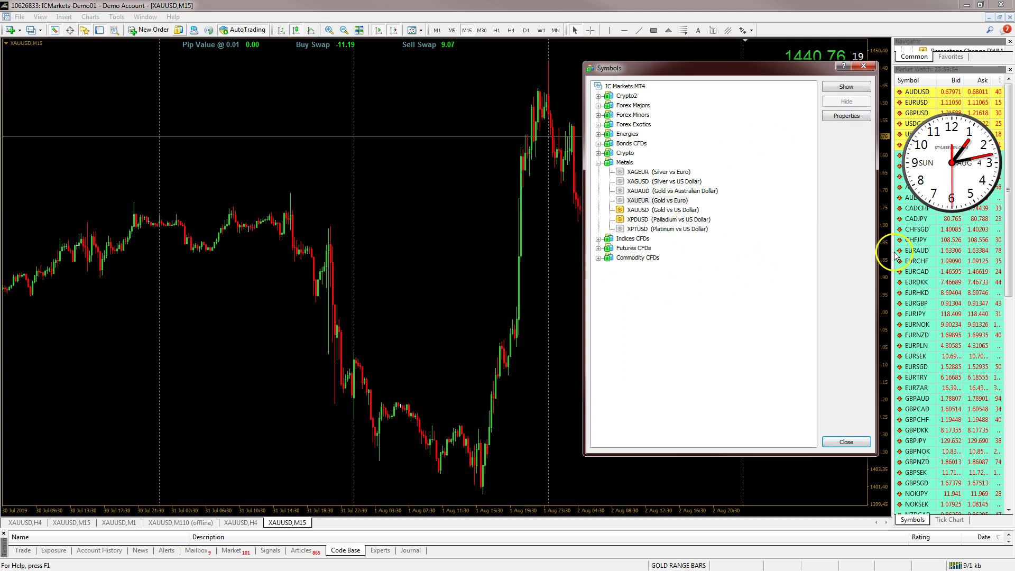
left_click(869, 446)
scroll(883, 365, "up", 3)
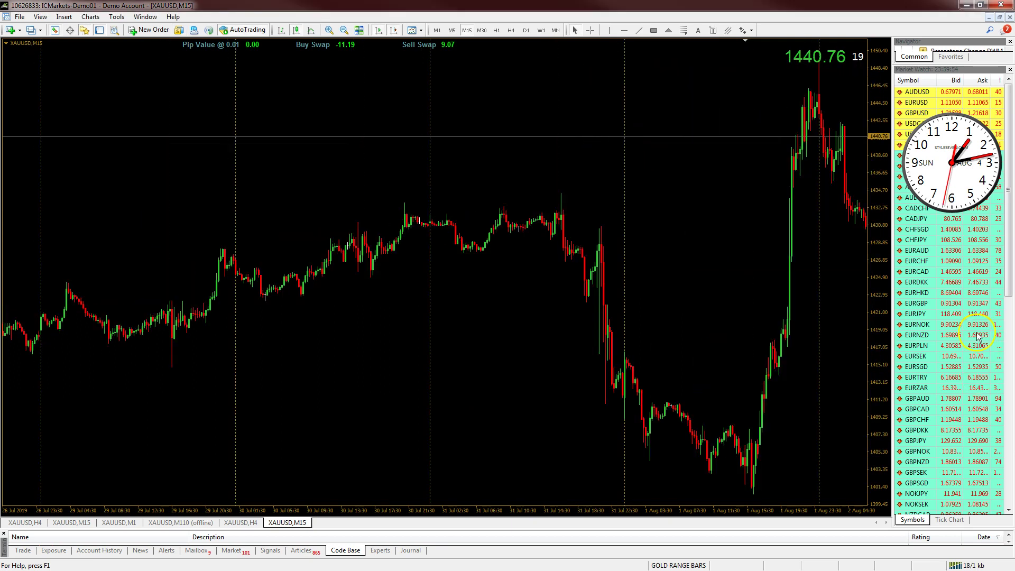
left_click_drag(1001, 251, 1006, 312)
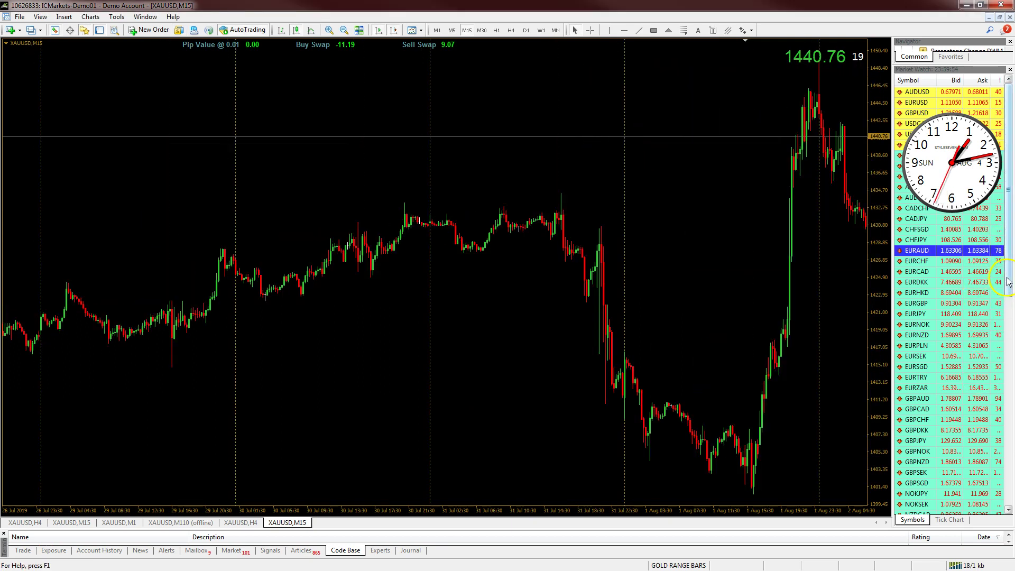
scroll(1007, 284, "down", 13)
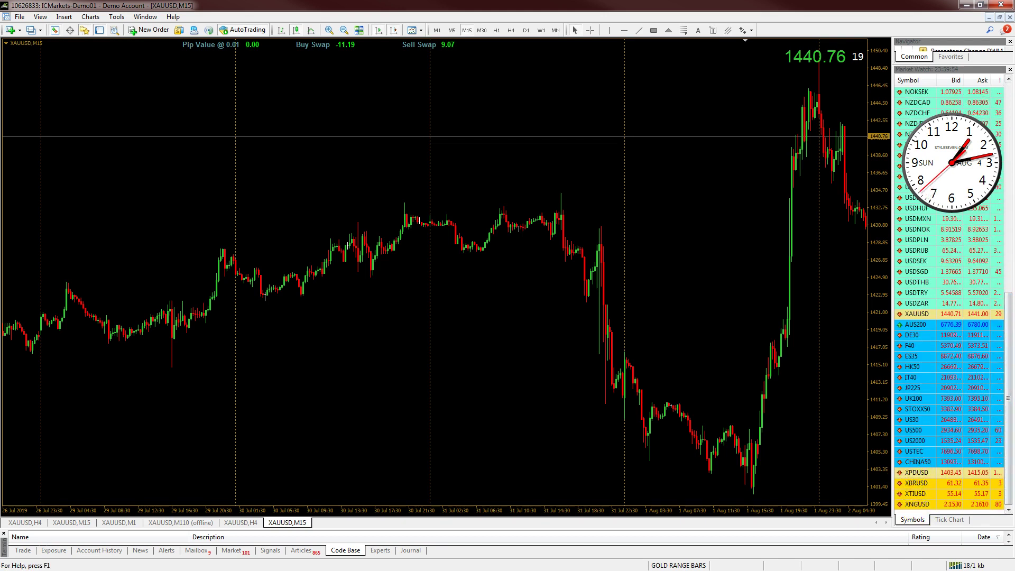
scroll(1011, 408, "up", 3)
scroll(1011, 409, "up", 10)
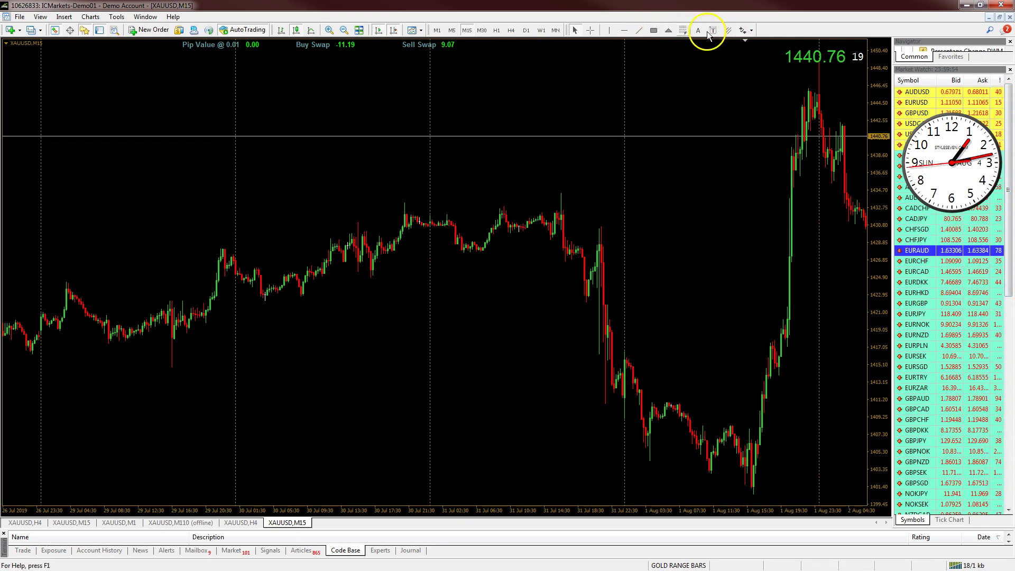
- In the Timeframes toolbar customization, remove Monthly (MN) and reinsert it before Weekly (W1)
right_click(545, 33)
left_click(572, 105)
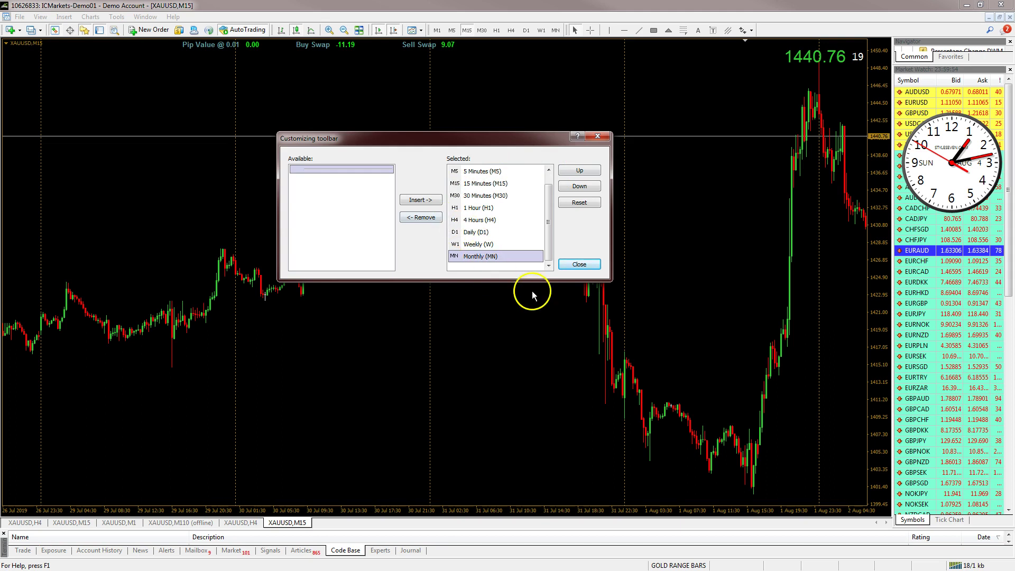
left_click(426, 218)
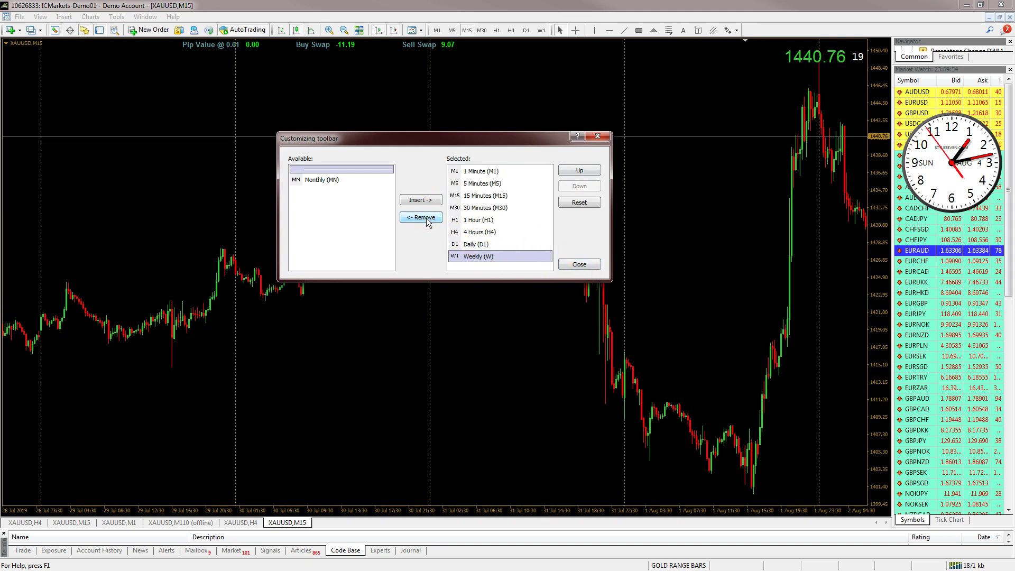
left_click(316, 180)
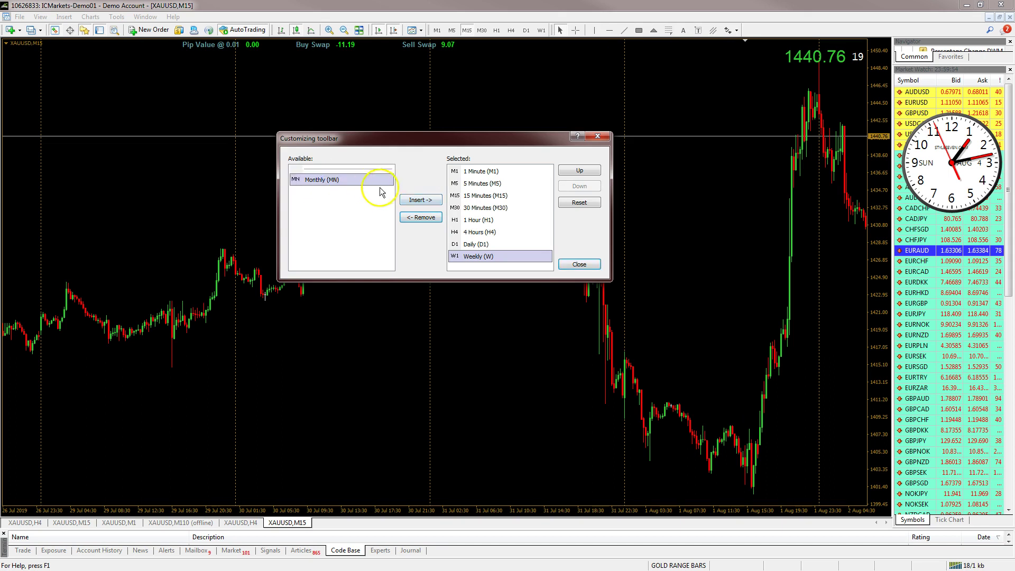
left_click(420, 200)
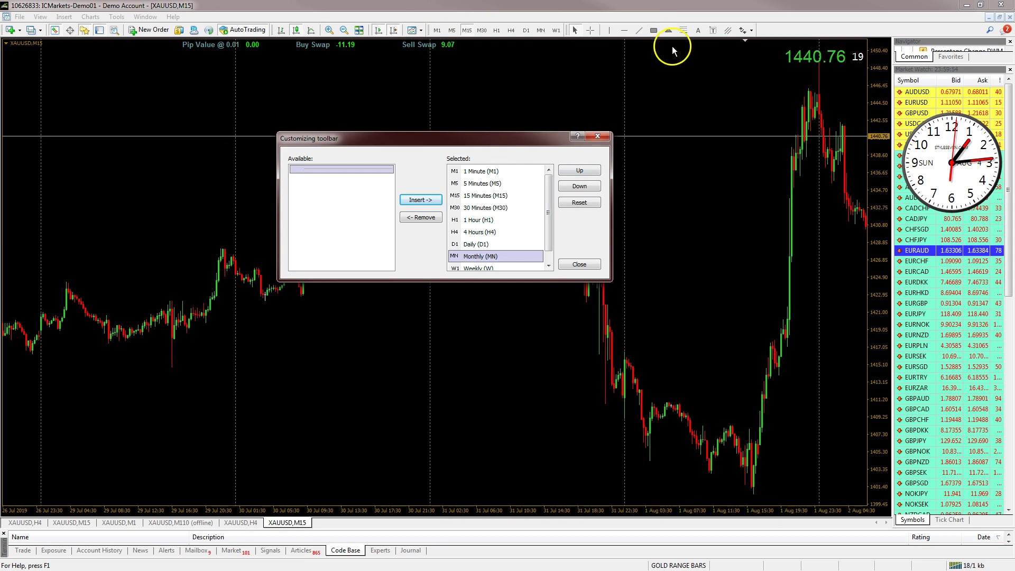
left_click(572, 266)
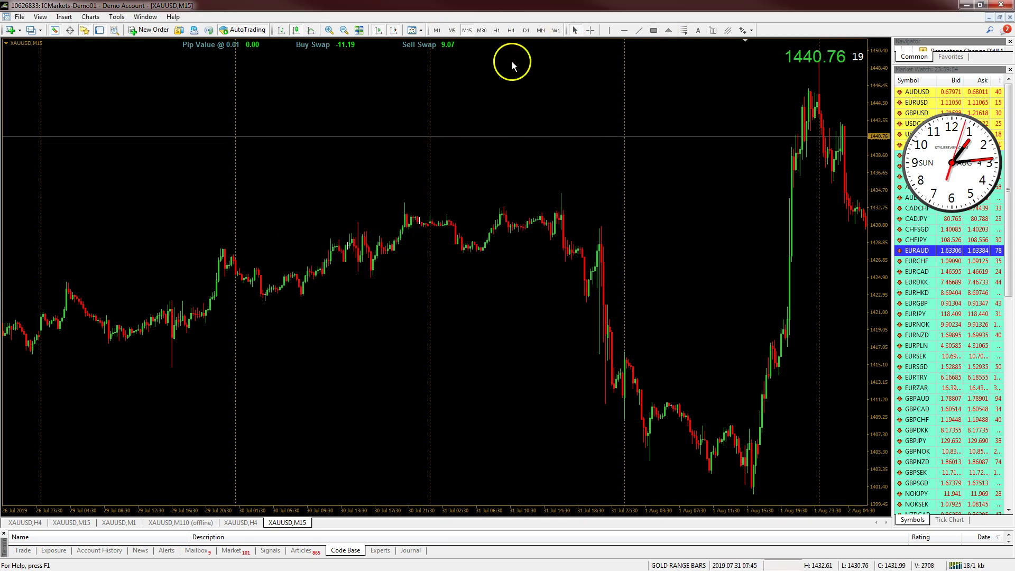